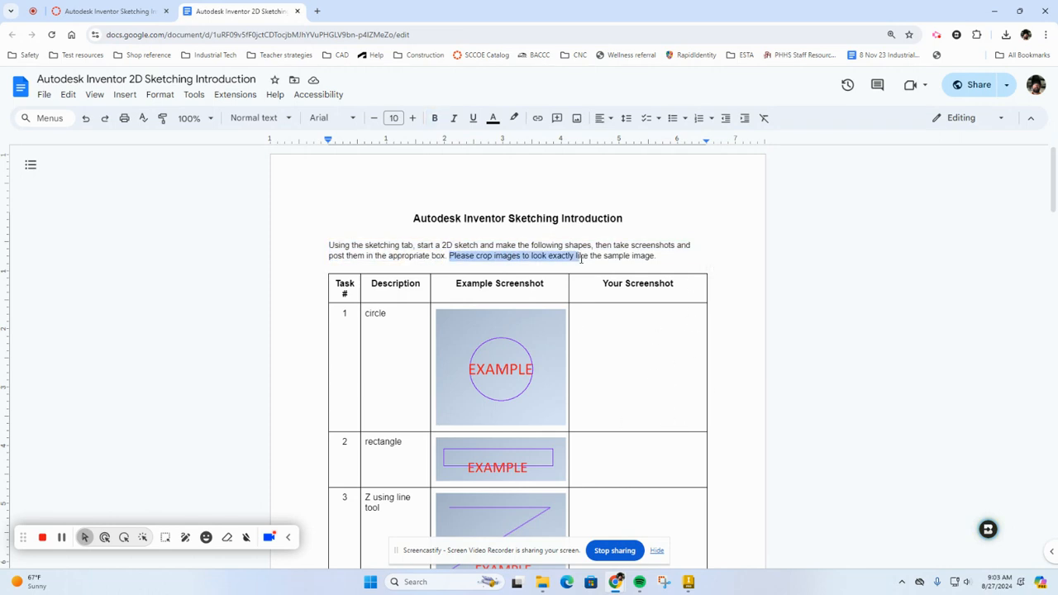
- Review the sketching worksheet's instructions, shape descriptions and example screenshots, and place the cursor in the circle task's Your Screenshot cell
{"action": "left_click", "coordinate": [640, 365]}
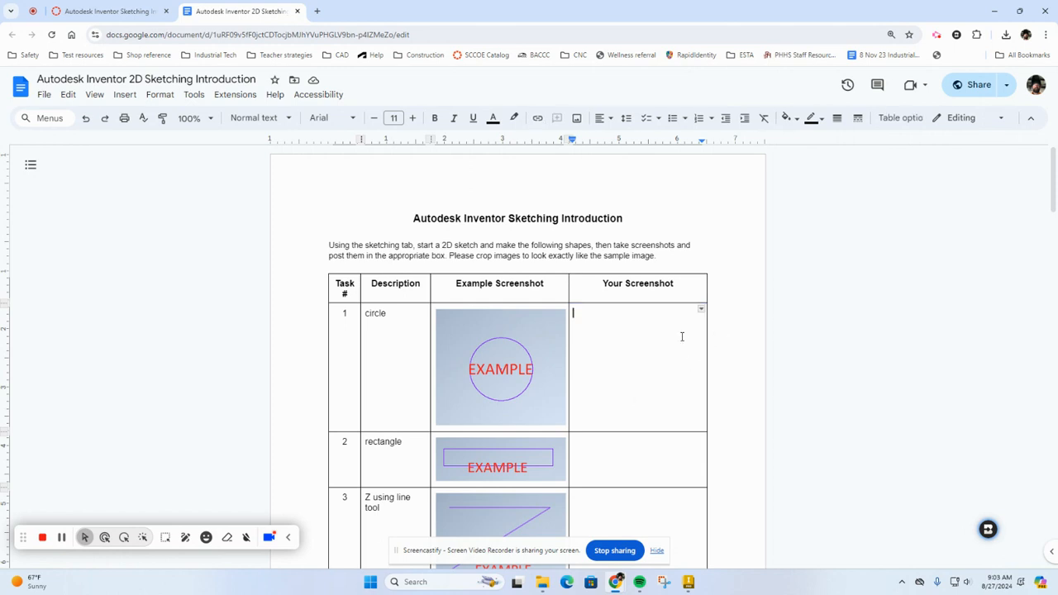
{"action": "scroll", "coordinate": [682, 337], "scroll_direction": "down", "scroll_amount": 1}
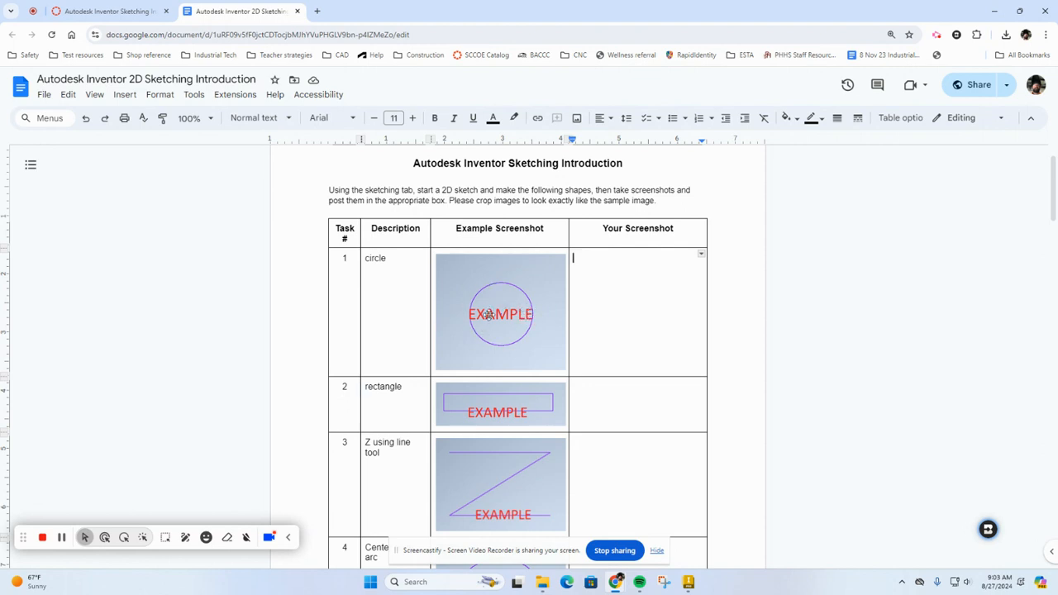
{"action": "left_click", "coordinate": [542, 229]}
{"action": "left_click_drag", "start_coordinate": [389, 259], "coordinate": [365, 258]}
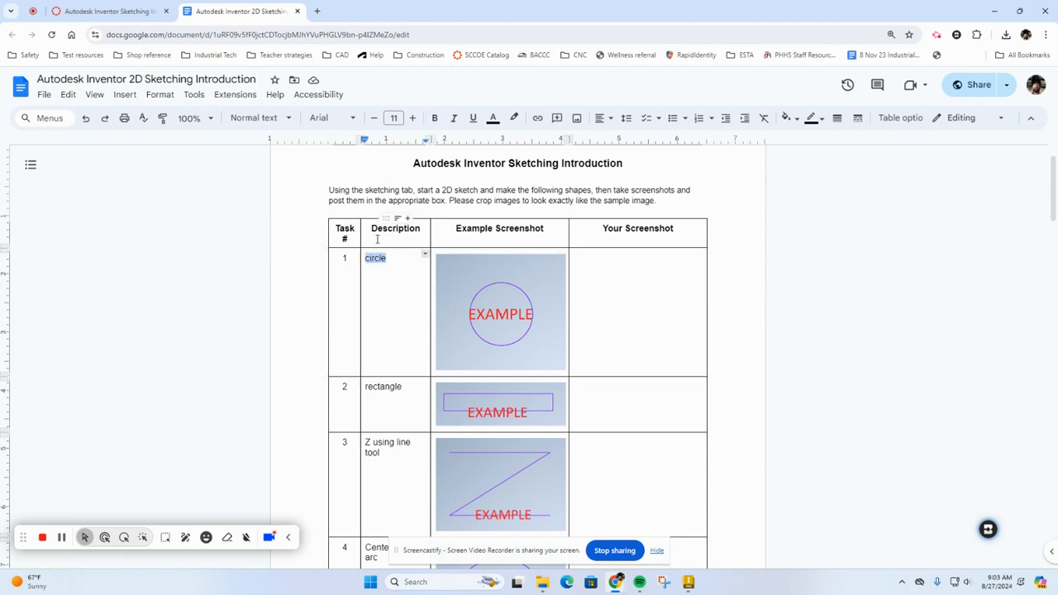
{"action": "scroll", "coordinate": [415, 350], "scroll_direction": "down", "scroll_amount": 6}
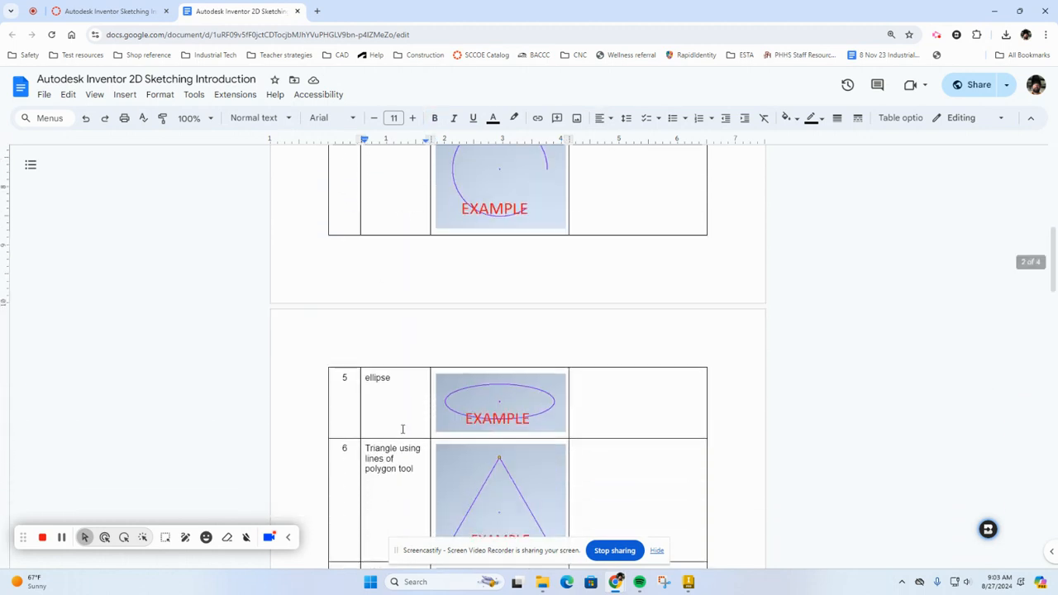
{"action": "scroll", "coordinate": [401, 427], "scroll_direction": "up", "scroll_amount": 7}
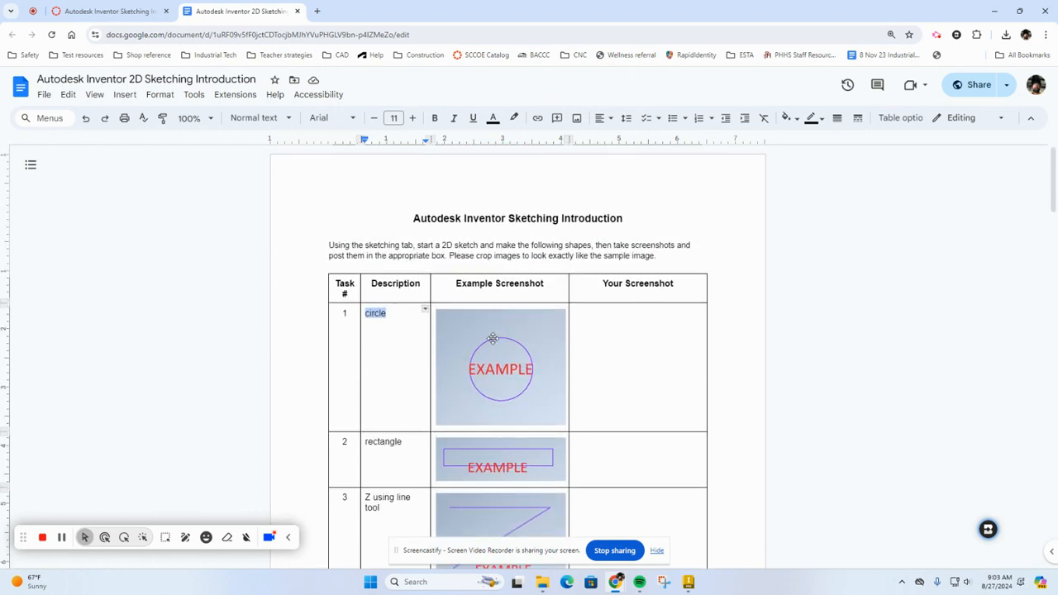
{"action": "left_click", "coordinate": [638, 326]}
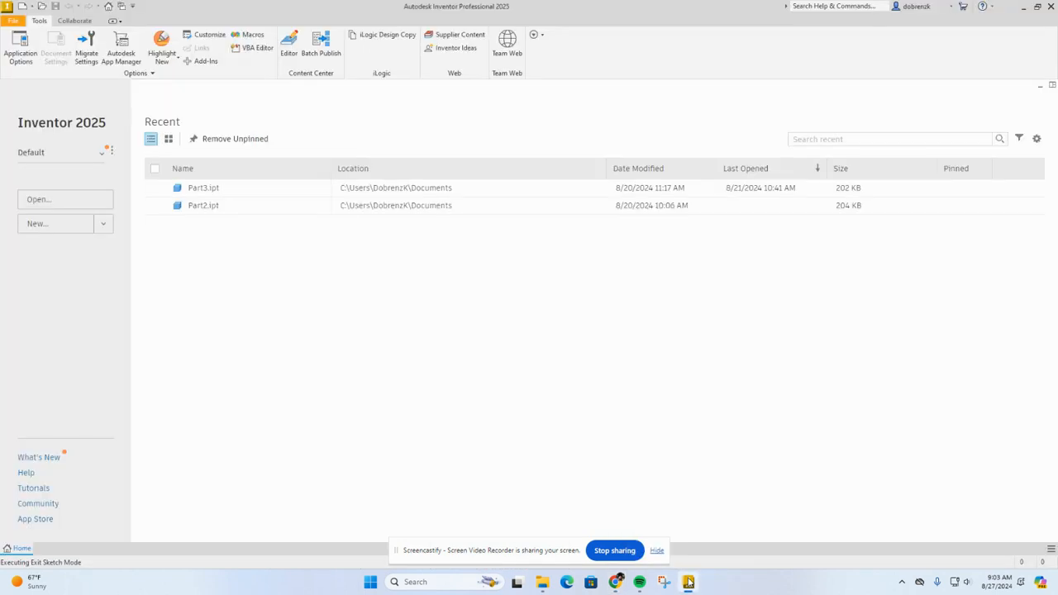
- Switch to Autodesk Inventor and create a new part from the Standard.ipt template
{"action": "left_click", "coordinate": [689, 582]}
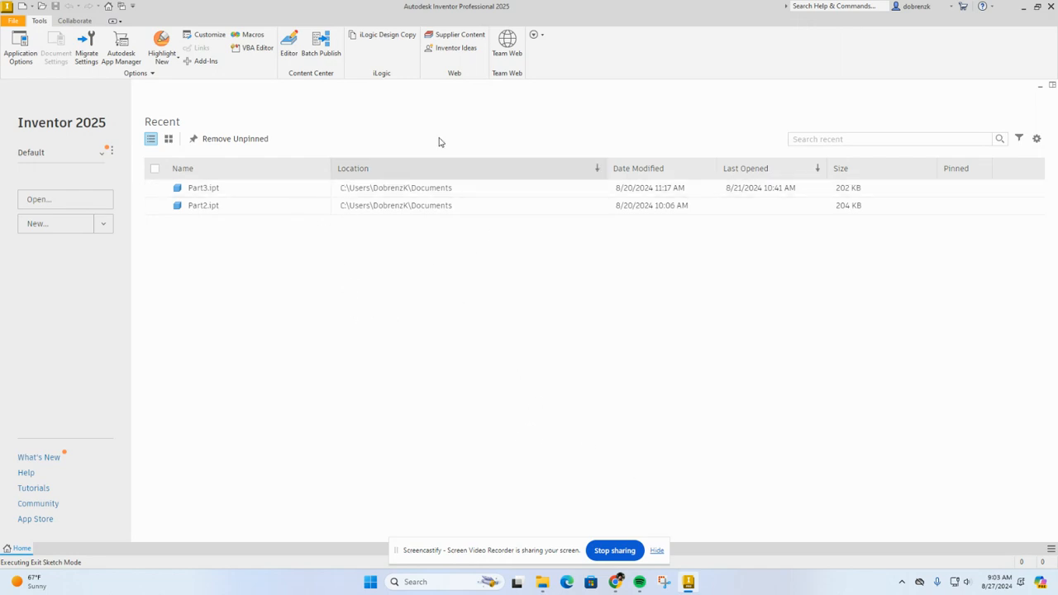
{"action": "left_click", "coordinate": [31, 6]}
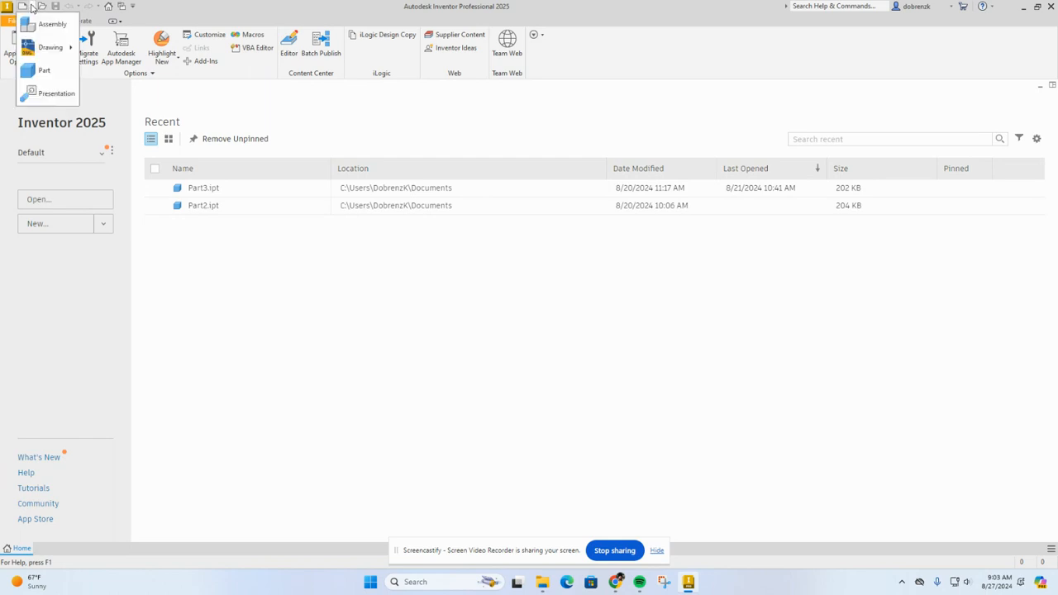
{"action": "left_click", "coordinate": [300, 338]}
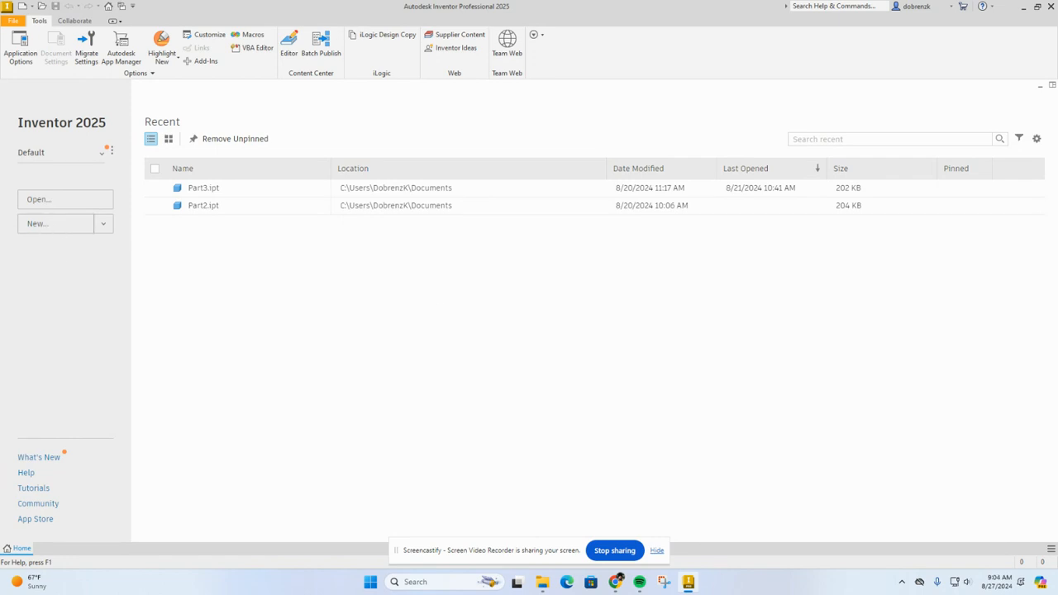
{"action": "left_click_drag", "start_coordinate": [557, 140], "coordinate": [459, 127]}
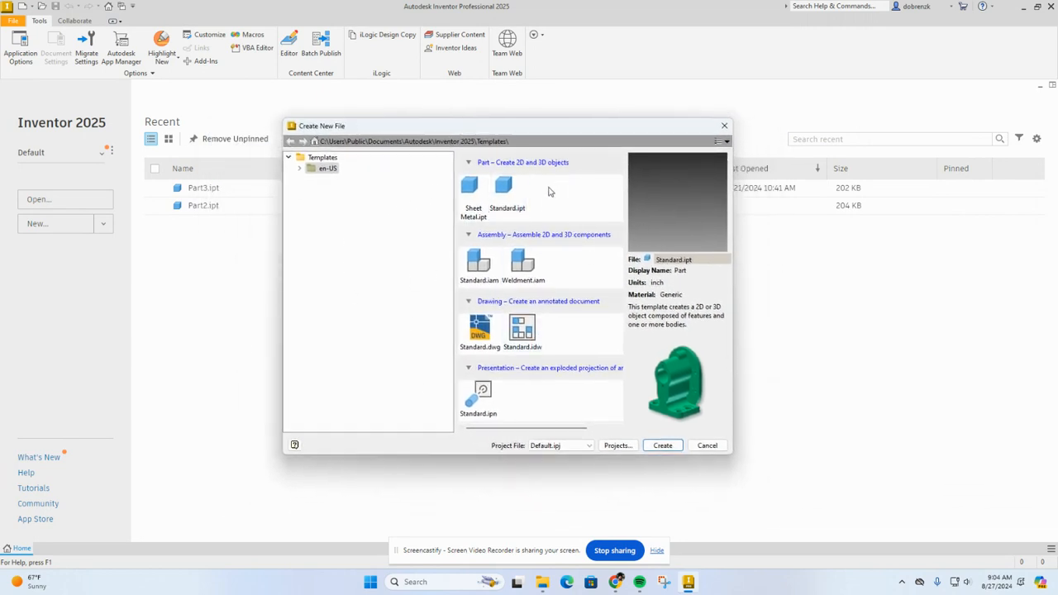
{"action": "left_click", "coordinate": [673, 449]}
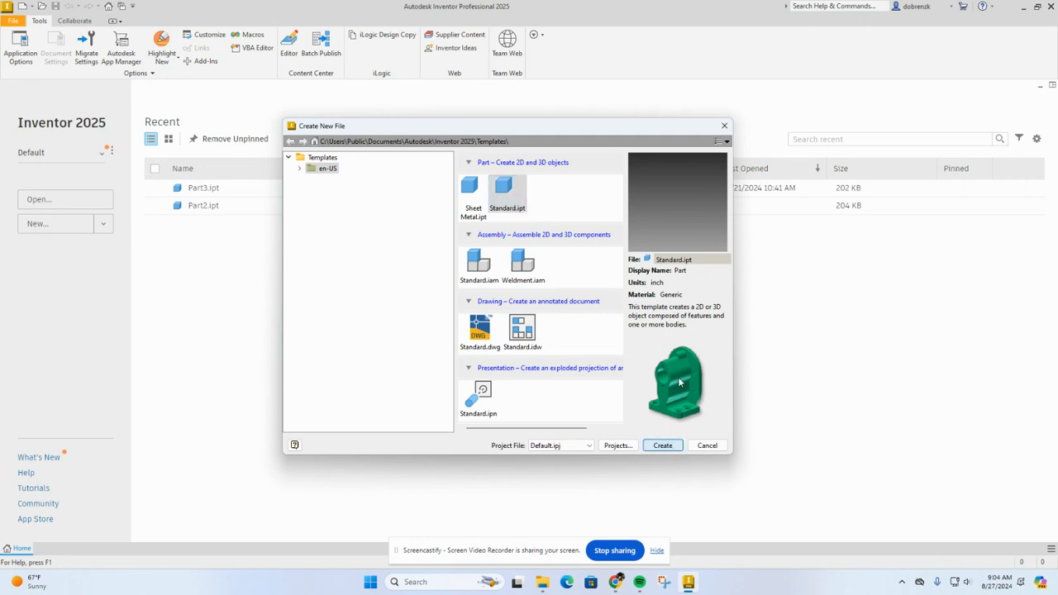
{"action": "left_click", "coordinate": [671, 449]}
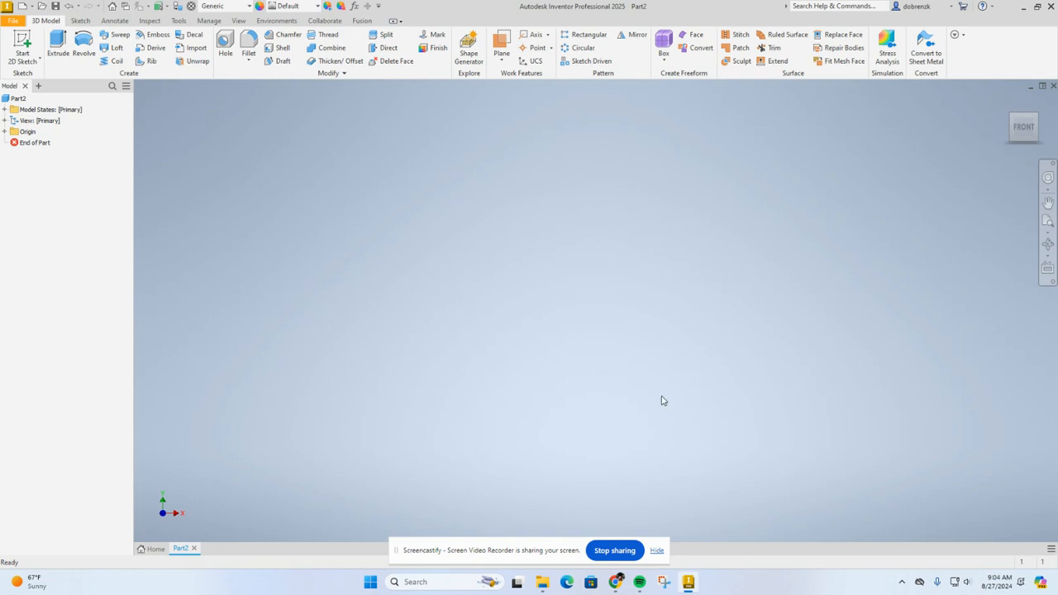
- Start a 2D sketch on the vertical origin plane that faces the front view
{"action": "left_click", "coordinate": [24, 63]}
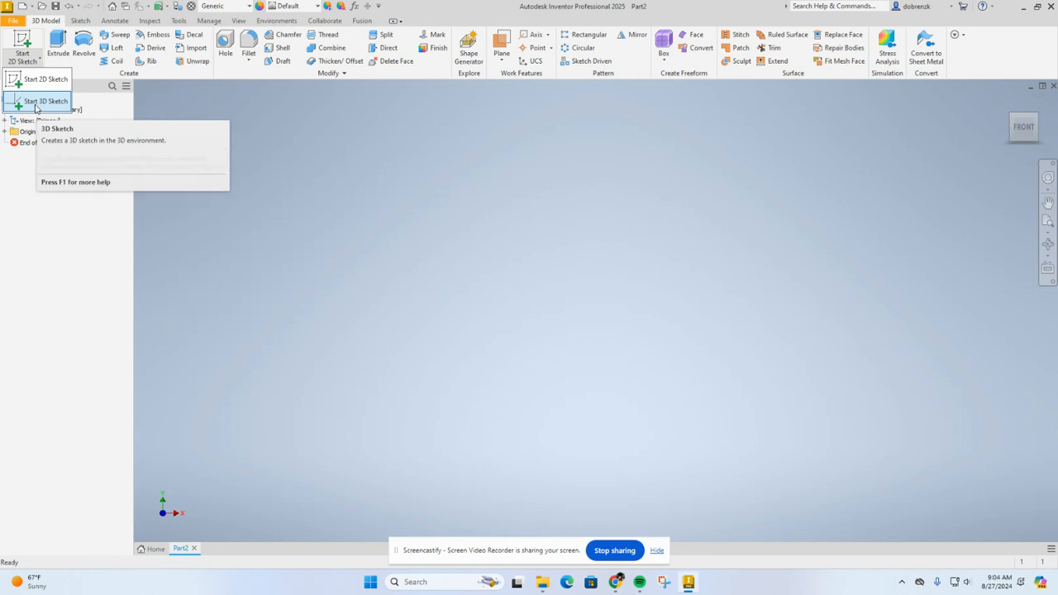
{"action": "left_click", "coordinate": [31, 38]}
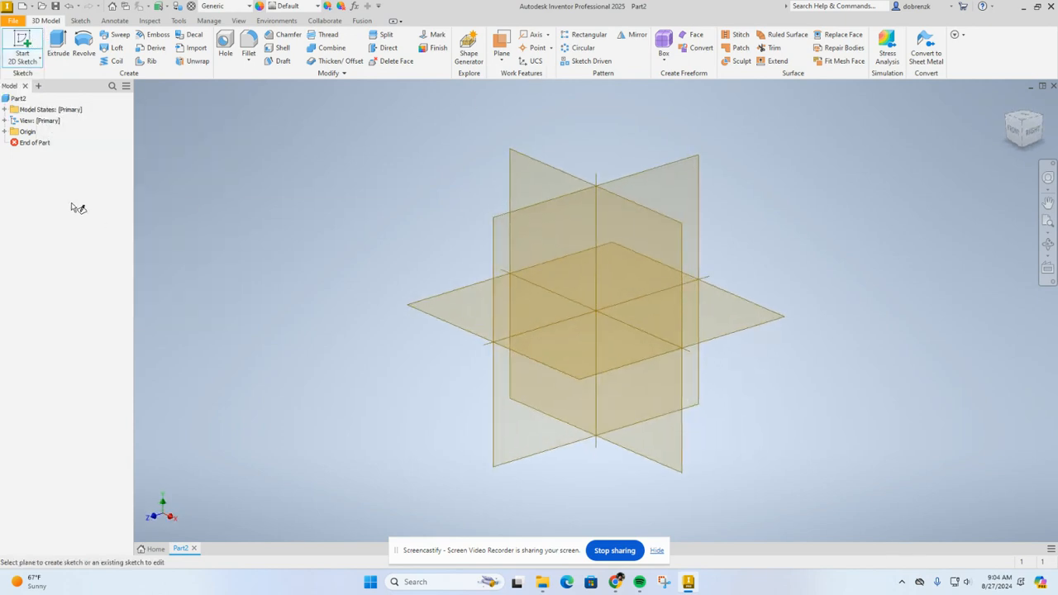
{"action": "left_click", "coordinate": [663, 248]}
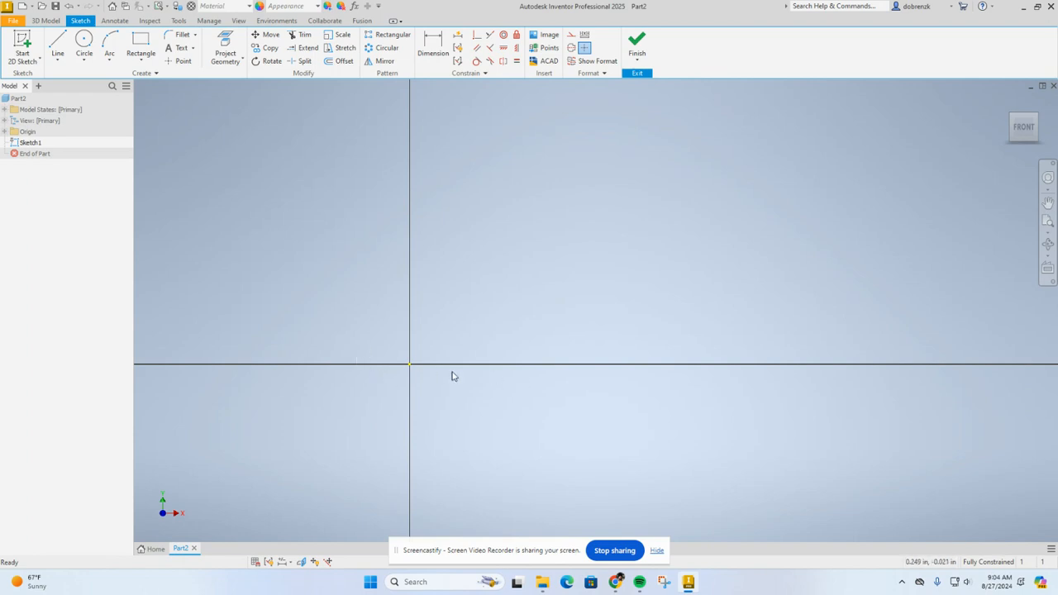
- Examine the available variants of the Line, Circle, Arc and Rectangle sketch tools
{"action": "mouse_move", "coordinate": [610, 288]}
{"action": "middle_mouse_down"}
{"action": "mouse_move", "coordinate": [427, 399]}
{"action": "mouse_move", "coordinate": [436, 378]}
{"action": "middle_mouse_up"}
{"action": "scroll", "coordinate": [437, 378], "scroll_direction": "down", "scroll_amount": 3}
{"action": "scroll", "coordinate": [280, 363], "scroll_direction": "up", "scroll_amount": 3}
{"action": "middle_click_drag", "start_coordinate": [344, 392], "coordinate": [270, 417]}
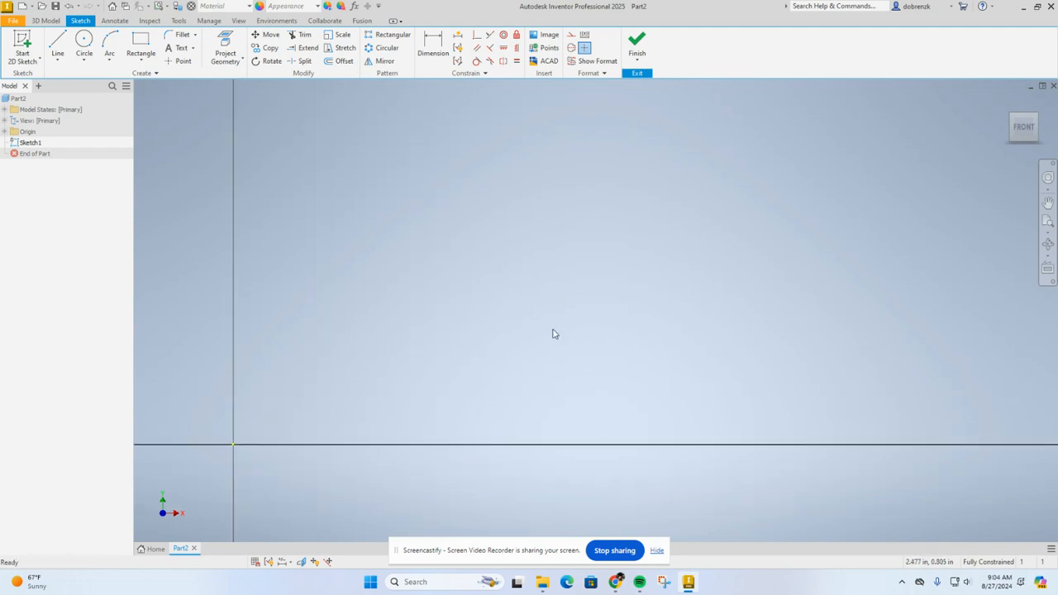
{"action": "mouse_move", "coordinate": [516, 211]}
{"action": "middle_mouse_down"}
{"action": "mouse_move", "coordinate": [481, 290]}
{"action": "mouse_move", "coordinate": [503, 217]}
{"action": "middle_mouse_up"}
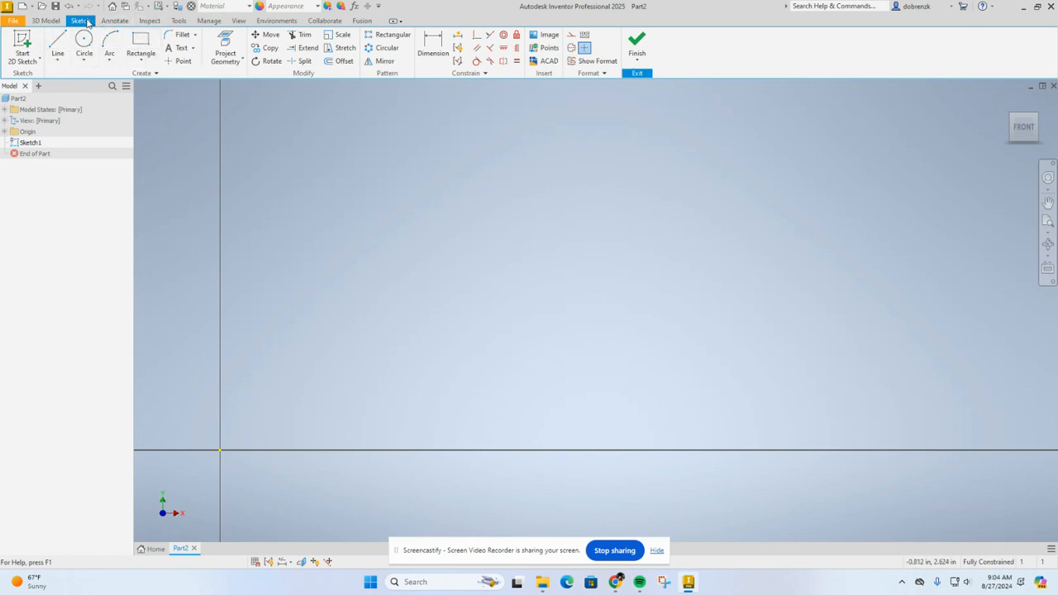
{"action": "left_click", "coordinate": [59, 64]}
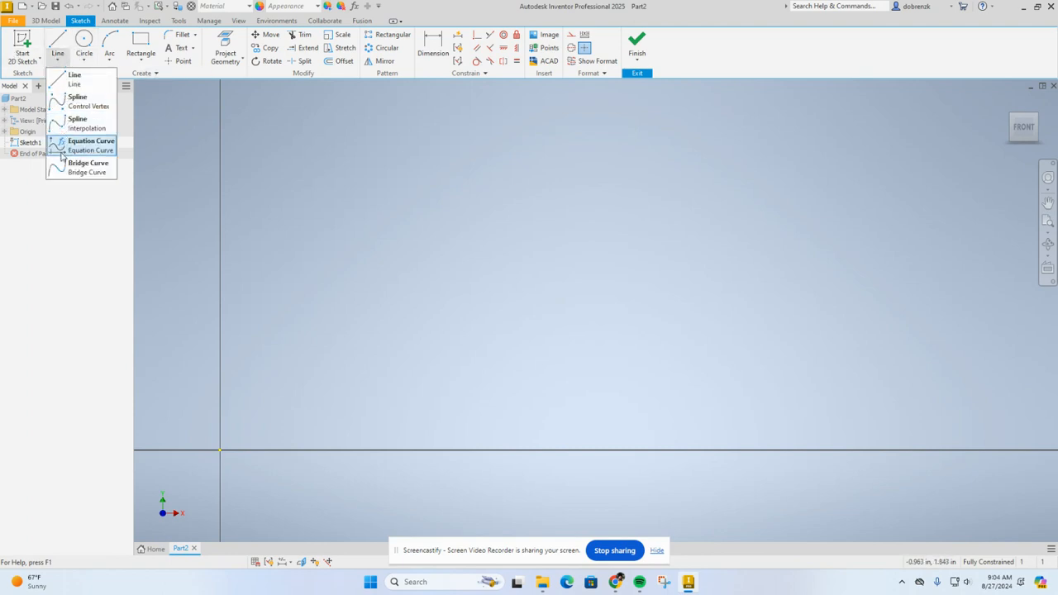
{"action": "left_click", "coordinate": [85, 60]}
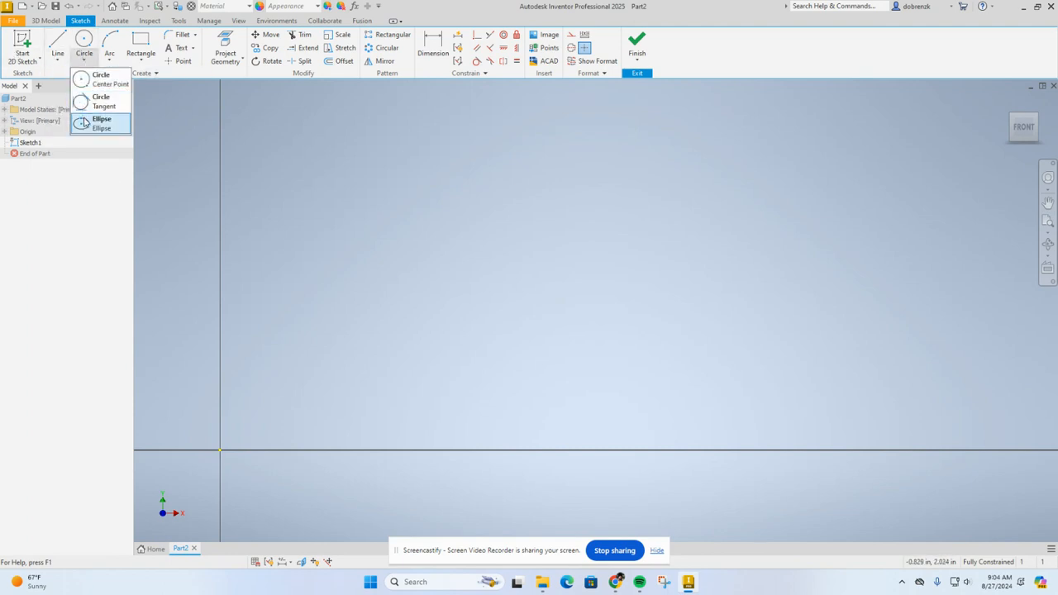
{"action": "left_click", "coordinate": [109, 60]}
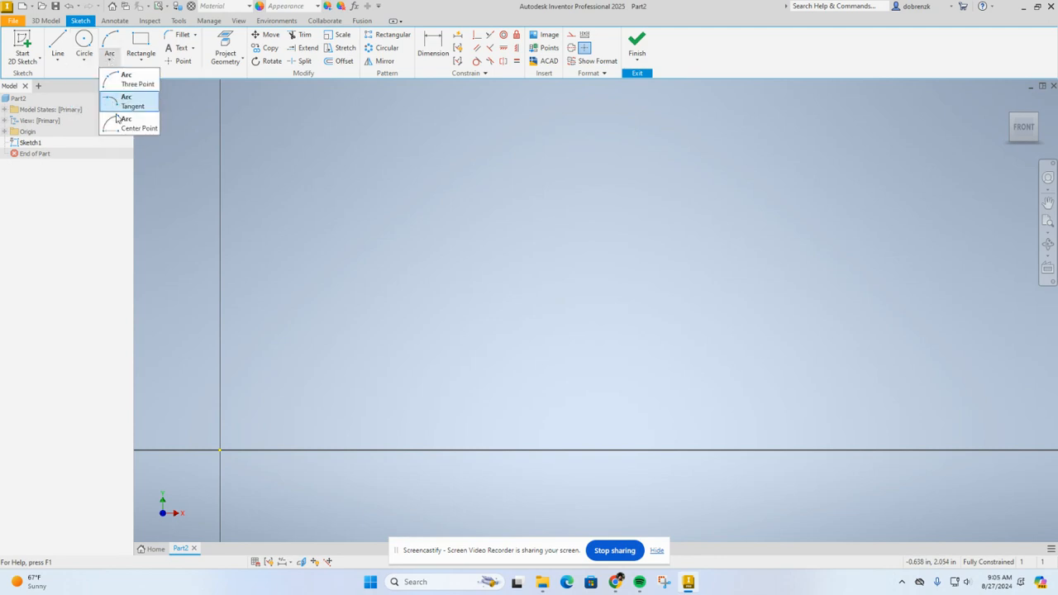
{"action": "left_click", "coordinate": [140, 59]}
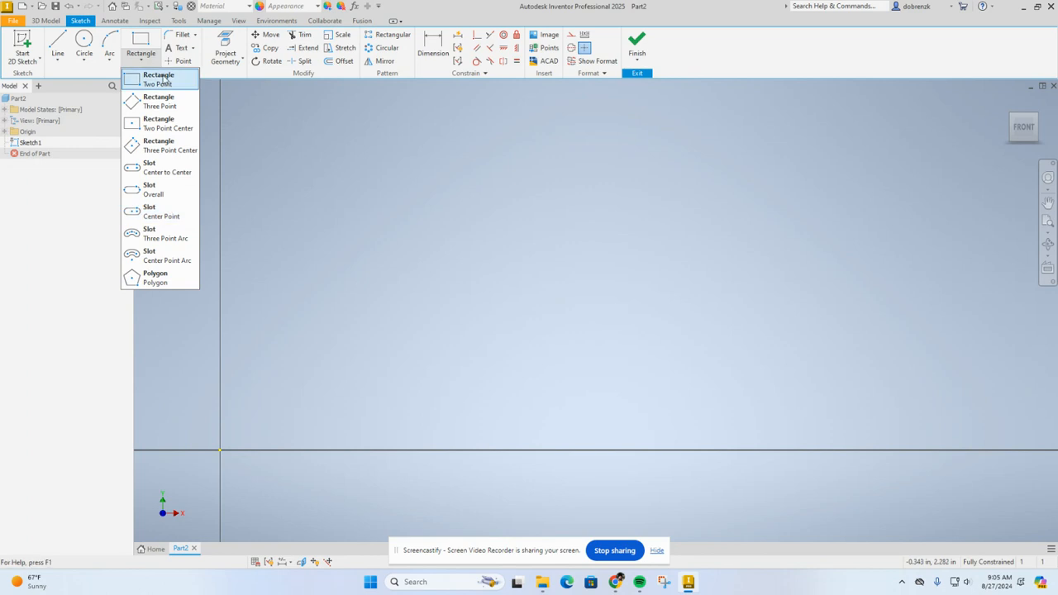
- Draw a center-point circle in the empty sketch area above and to the right of the origin
{"action": "left_click", "coordinate": [84, 41]}
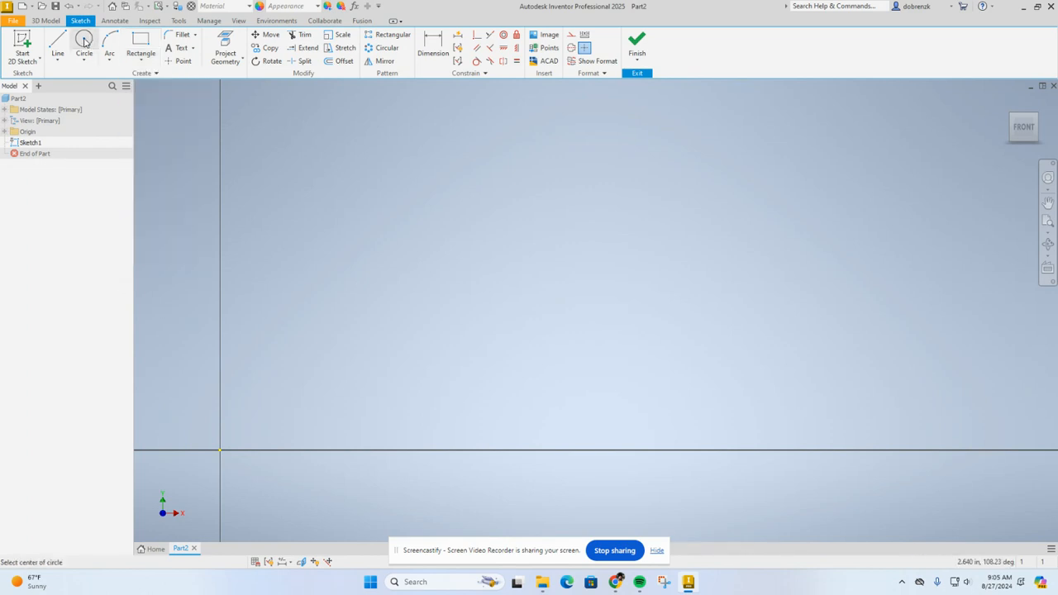
{"action": "left_click", "coordinate": [395, 219]}
{"action": "left_click", "coordinate": [442, 170]}
{"action": "middle_click_drag", "start_coordinate": [441, 258], "coordinate": [534, 325]}
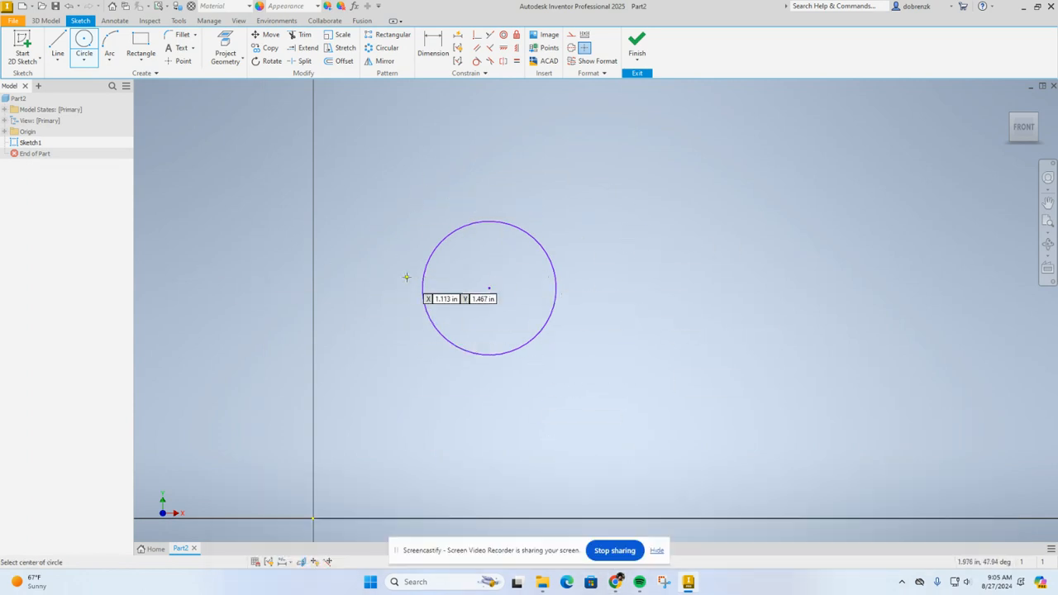
{"action": "mouse_move", "coordinate": [615, 583]}
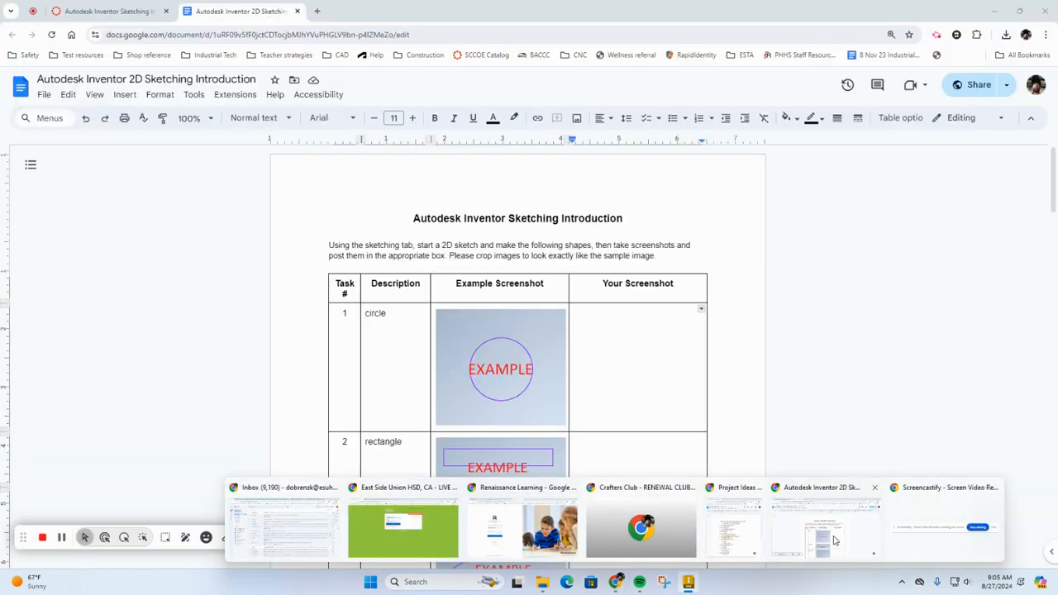
{"action": "mouse_move", "coordinate": [834, 538]}
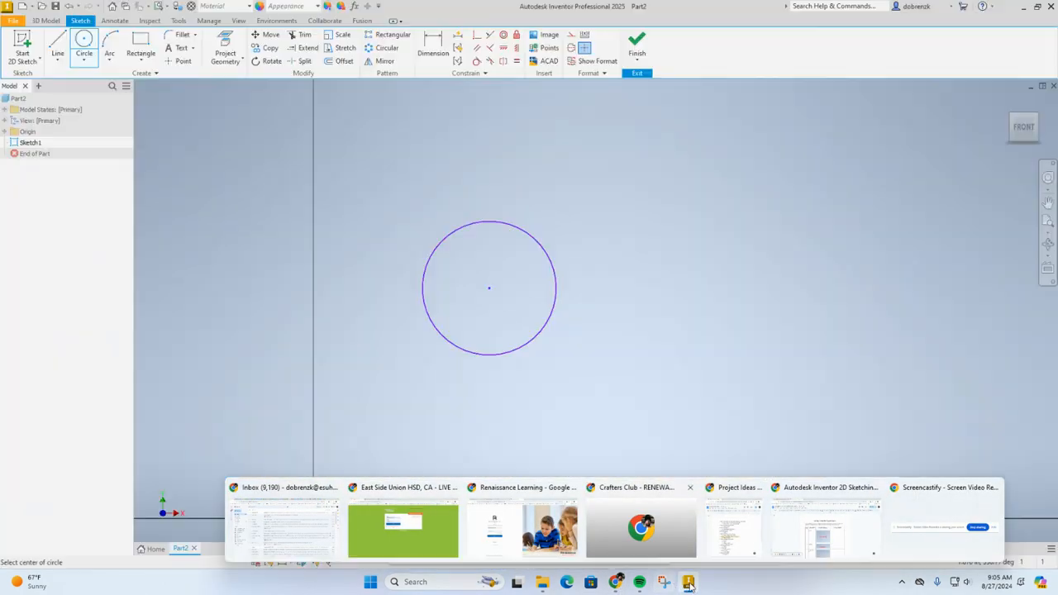
{"action": "mouse_move", "coordinate": [691, 584]}
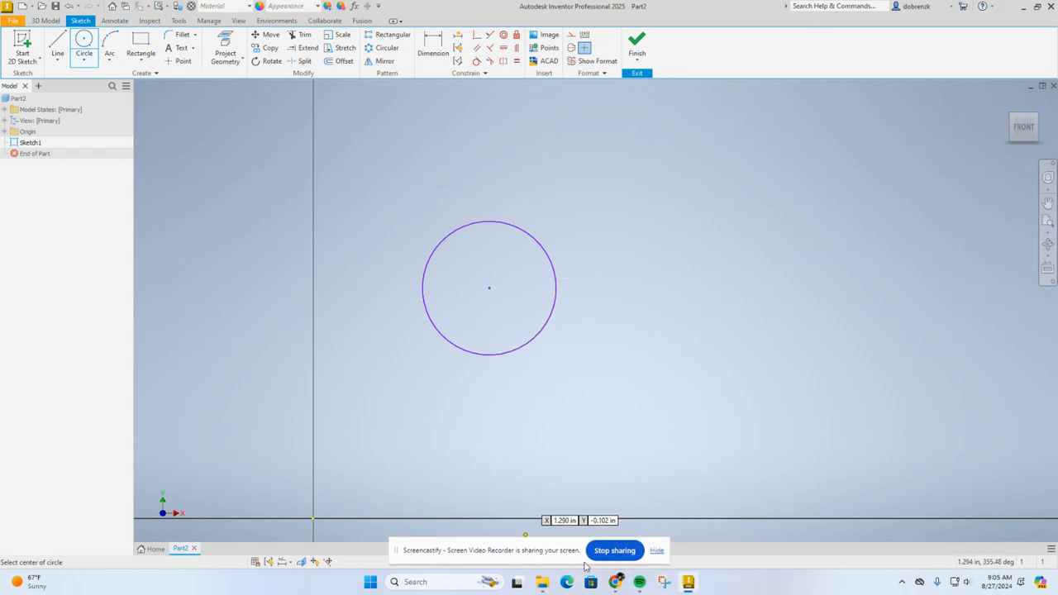
- Open the Snipping Tool, capture a rectangular screenshot tightly around the sketched circle, and close the tool
{"action": "left_click", "coordinate": [469, 581]}
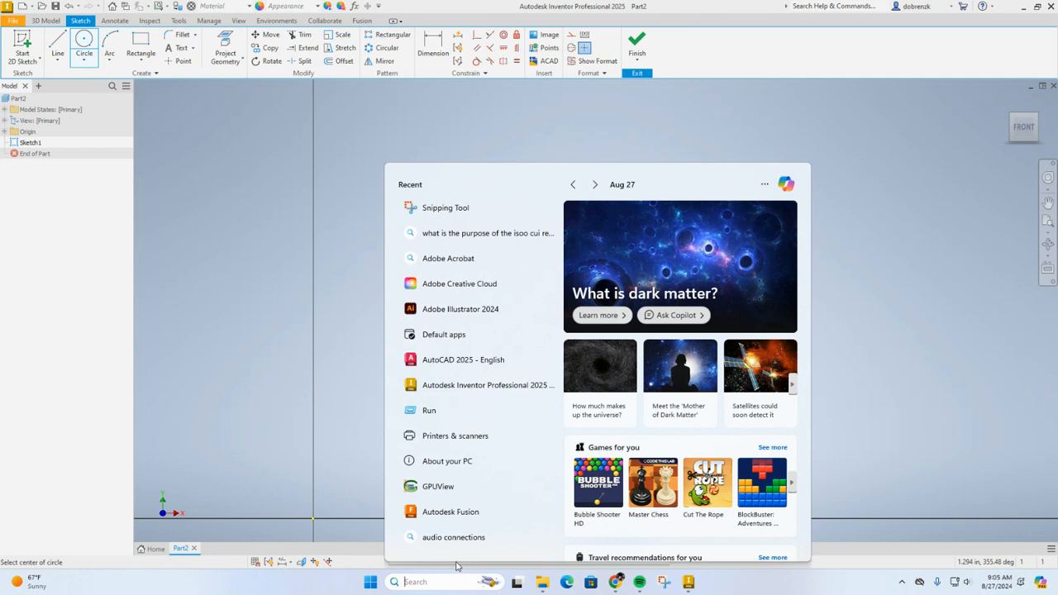
{"action": "type", "text": "snip"}
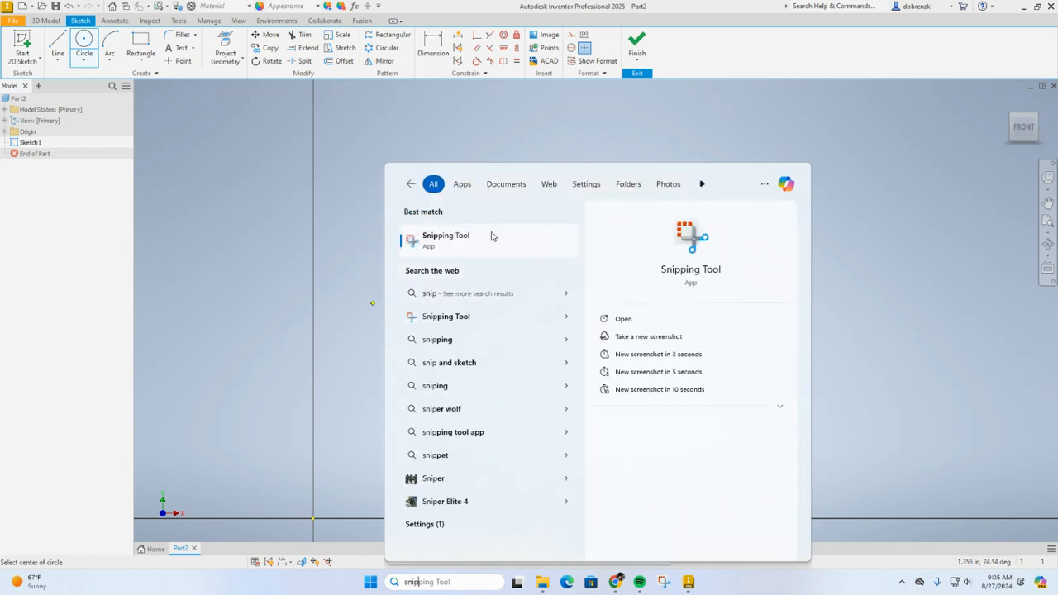
{"action": "left_click", "coordinate": [437, 238]}
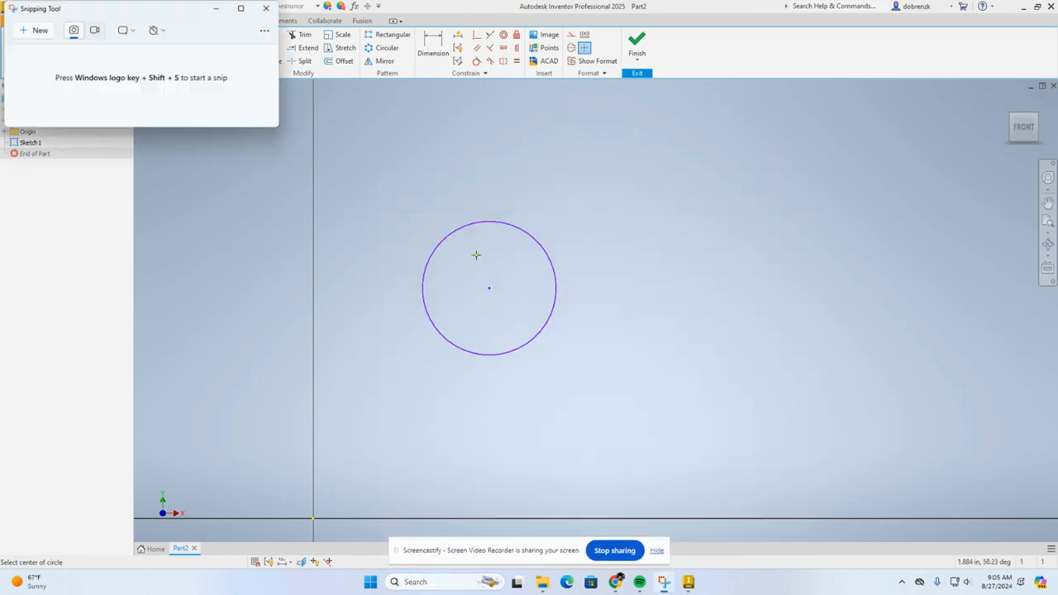
{"action": "left_click", "coordinate": [34, 30]}
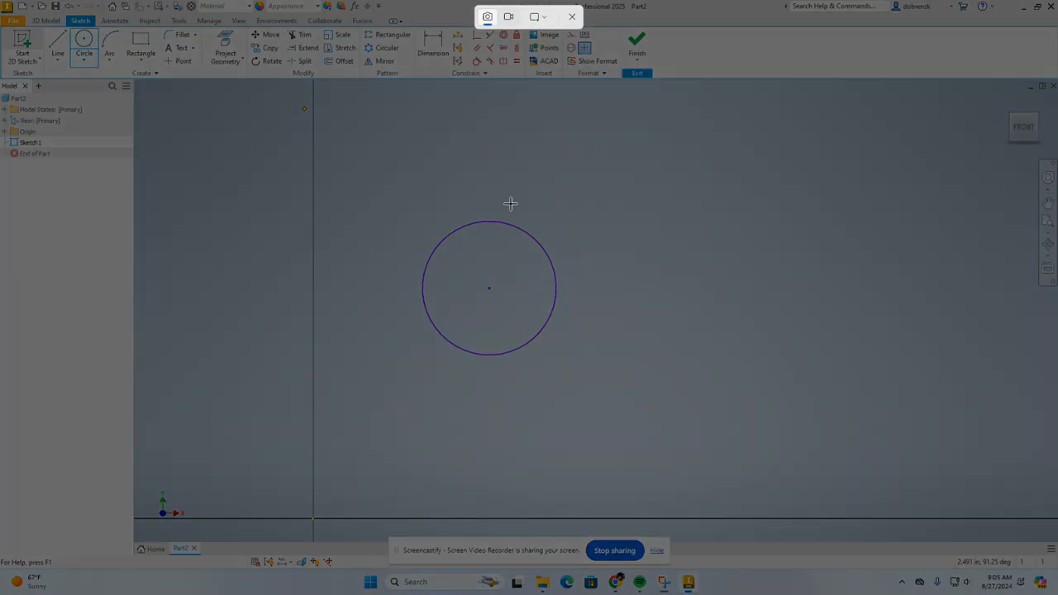
{"action": "left_click_drag", "start_coordinate": [389, 192], "coordinate": [592, 382]}
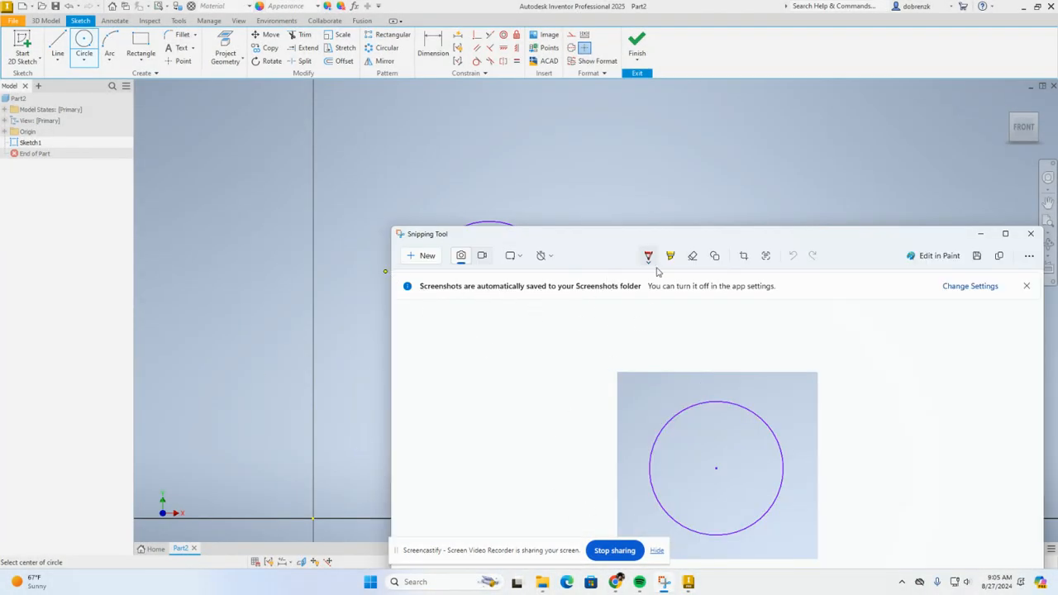
{"action": "left_click", "coordinate": [1031, 234]}
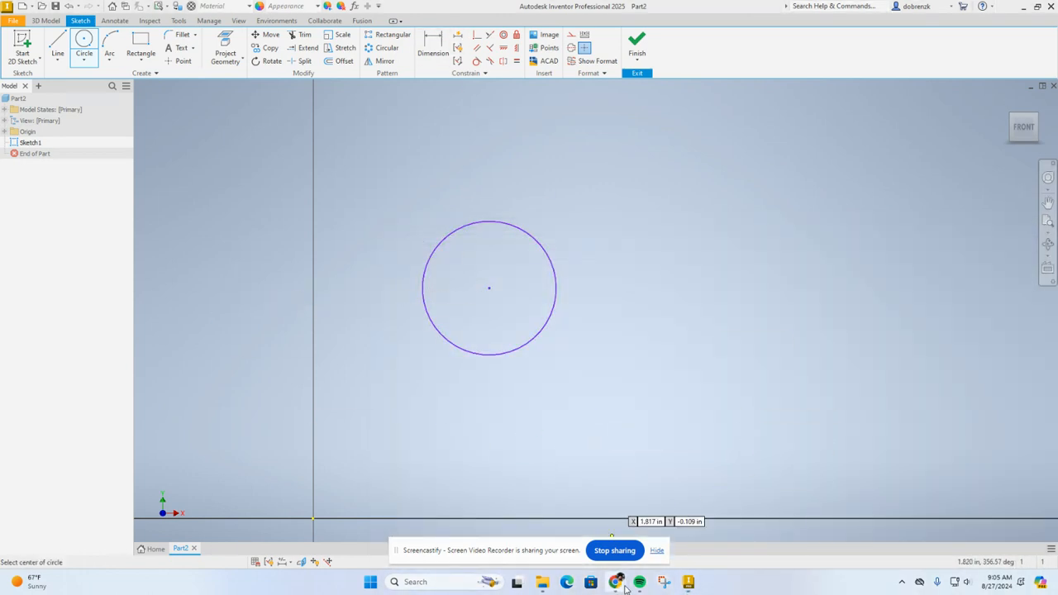
- Switch to the Google Docs worksheet and insert the newest circle screenshot from the Screenshots folder into task 1's Your Screenshot cell
{"action": "left_click", "coordinate": [827, 519]}
{"action": "left_click", "coordinate": [581, 316]}
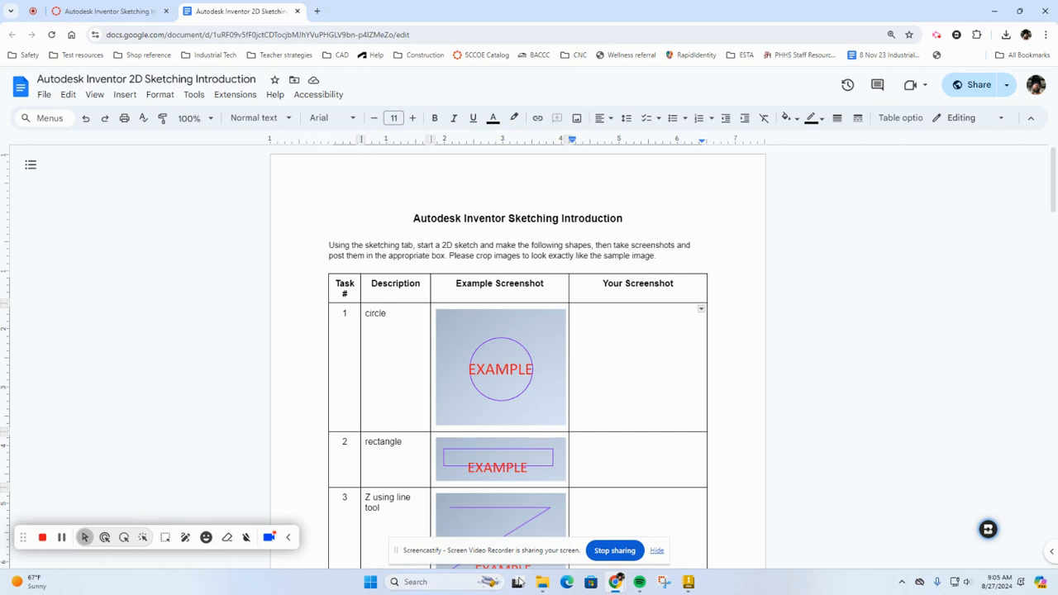
{"action": "left_click", "coordinate": [123, 95]}
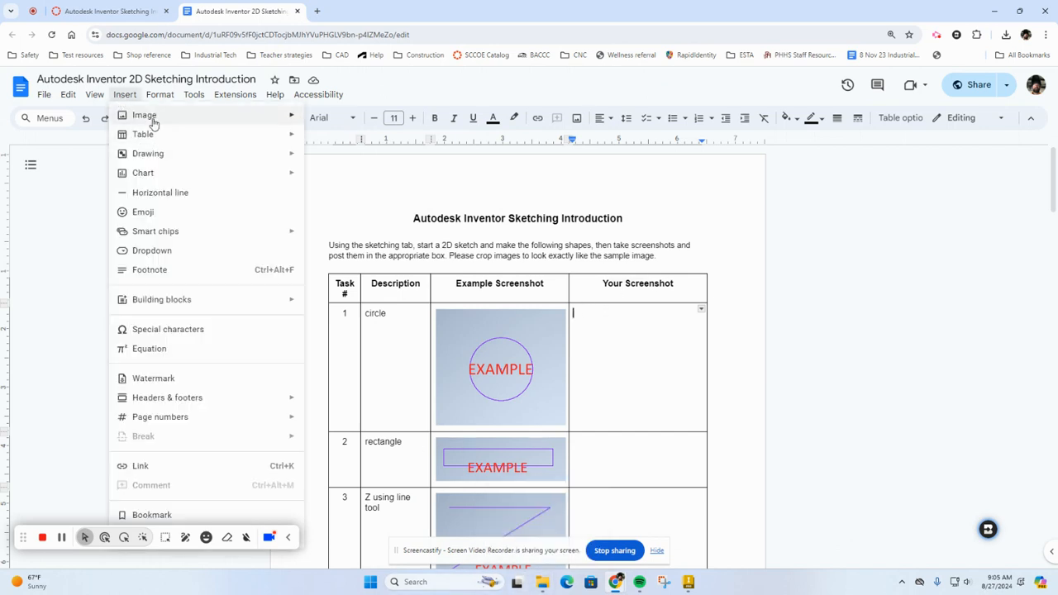
{"action": "mouse_move", "coordinate": [149, 115]}
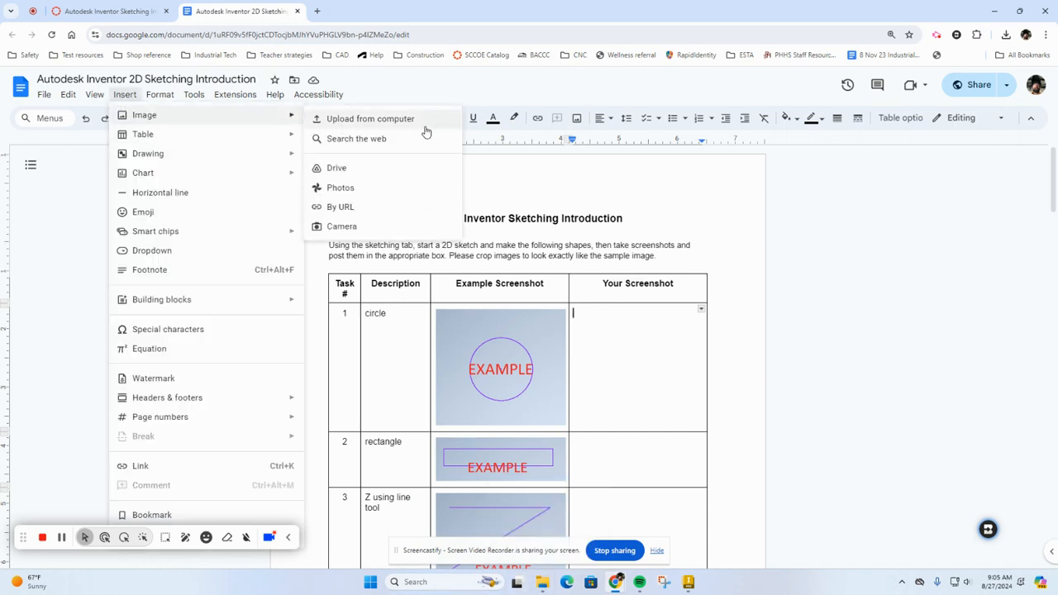
{"action": "left_click", "coordinate": [539, 583]}
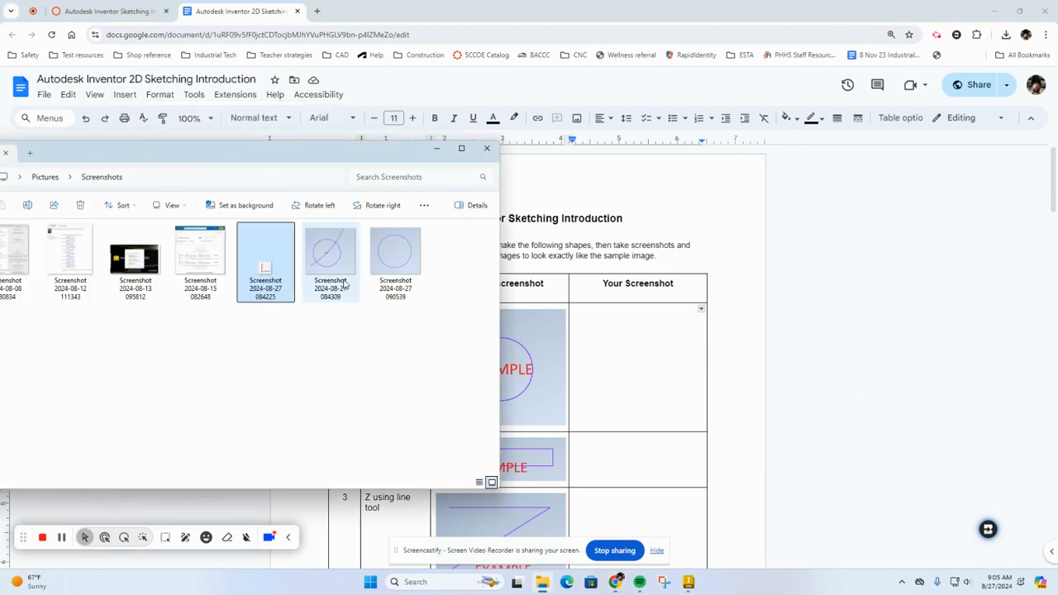
{"action": "left_click_drag", "start_coordinate": [390, 254], "coordinate": [593, 330]}
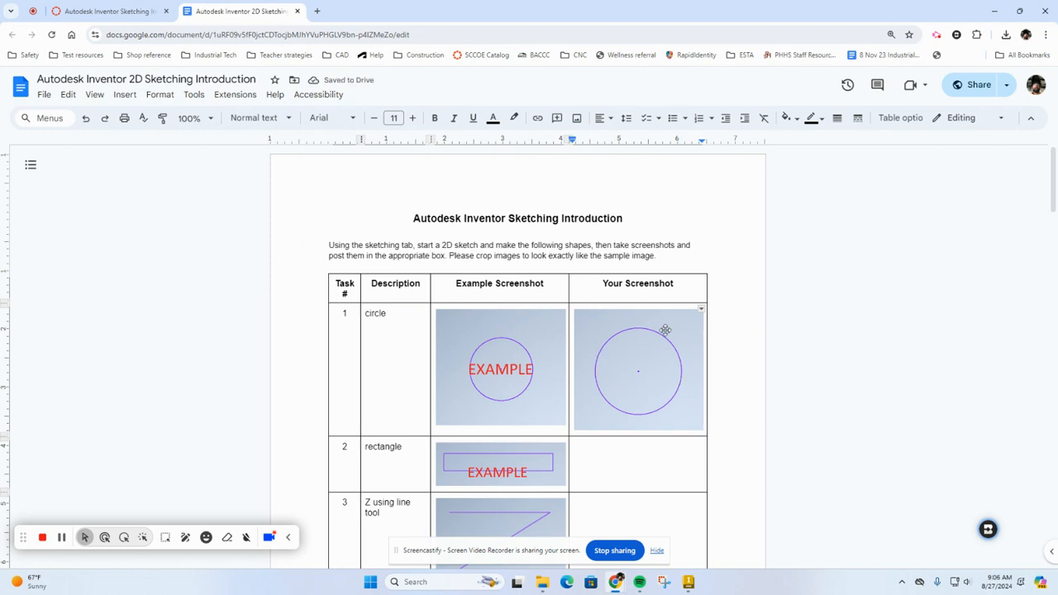
- Crop a thin strip off the lower edge of the inserted circle screenshot to match the task 1 example
{"action": "left_click", "coordinate": [662, 389]}
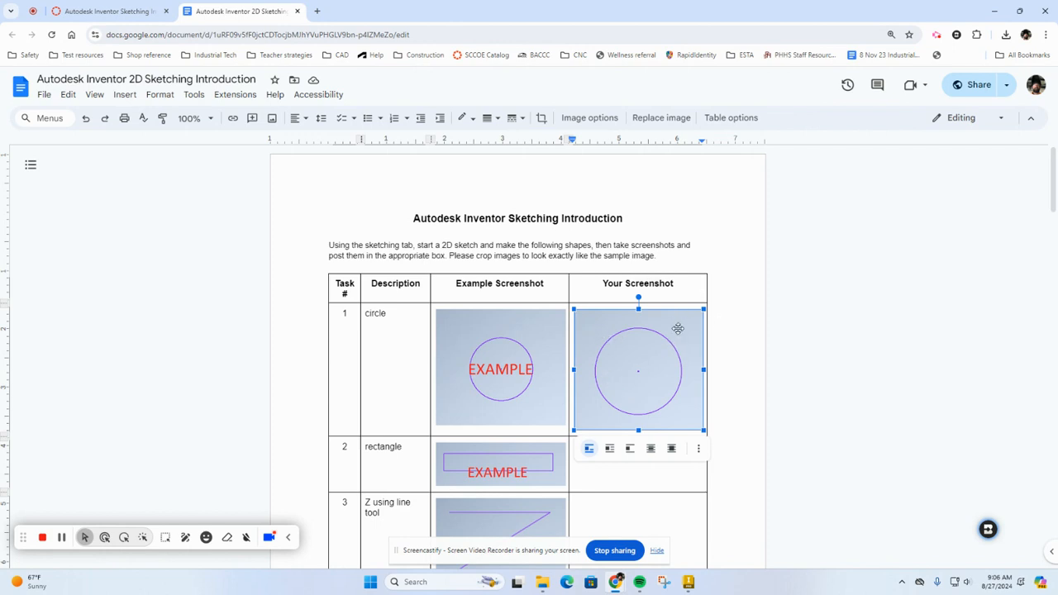
{"action": "mouse_move", "coordinate": [703, 309]}
{"action": "left_mouse_down"}
{"action": "mouse_move", "coordinate": [675, 334]}
{"action": "mouse_move", "coordinate": [702, 310]}
{"action": "left_mouse_up"}
{"action": "left_click", "coordinate": [718, 334]}
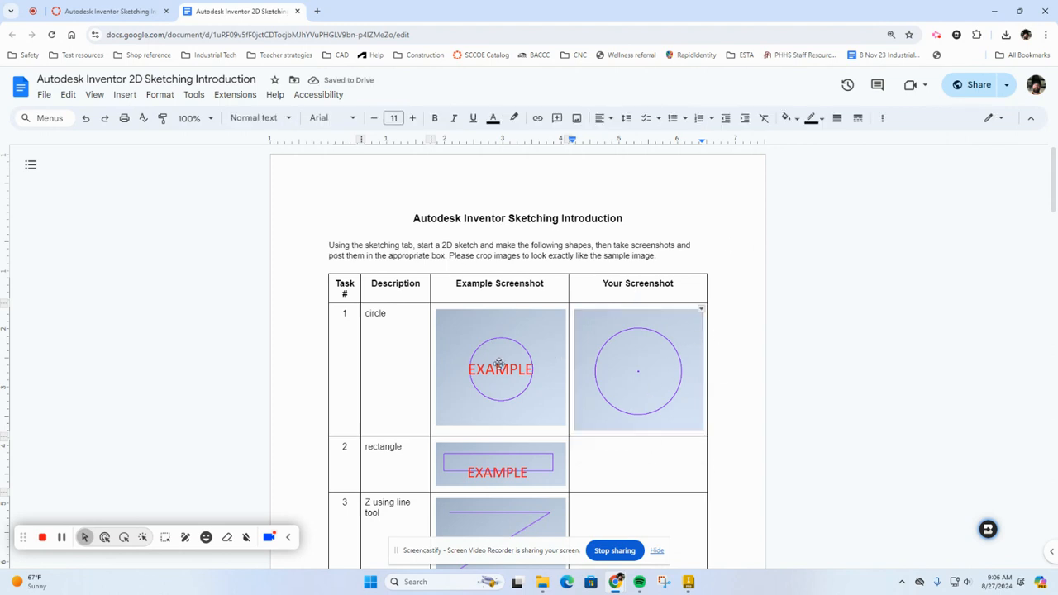
{"action": "left_click", "coordinate": [654, 357]}
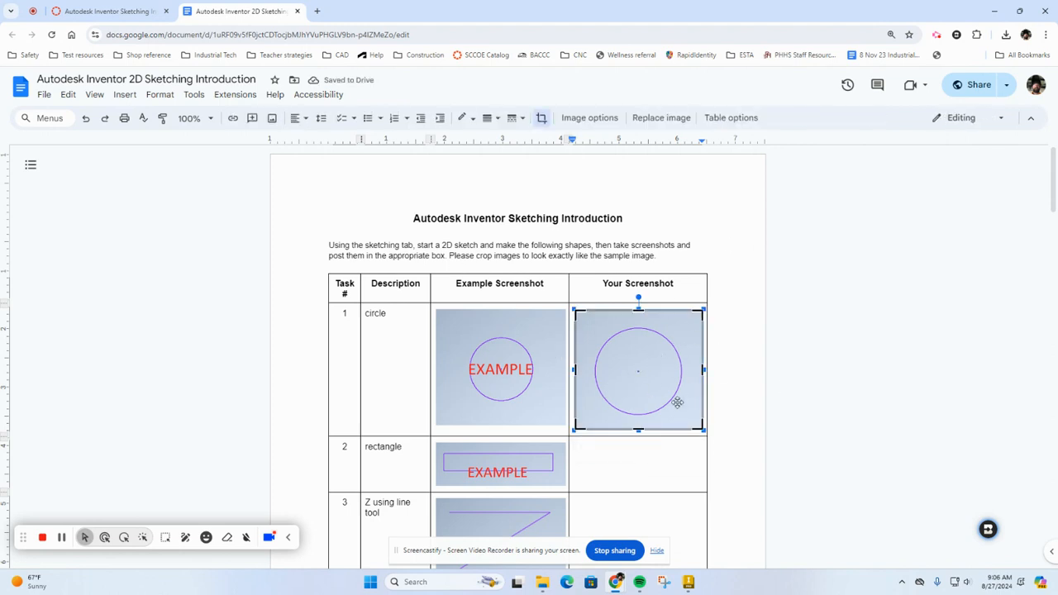
{"action": "mouse_move", "coordinate": [699, 428]}
{"action": "left_mouse_down"}
{"action": "mouse_move", "coordinate": [688, 421]}
{"action": "mouse_move", "coordinate": [702, 420]}
{"action": "left_mouse_up"}
{"action": "left_click", "coordinate": [716, 373]}
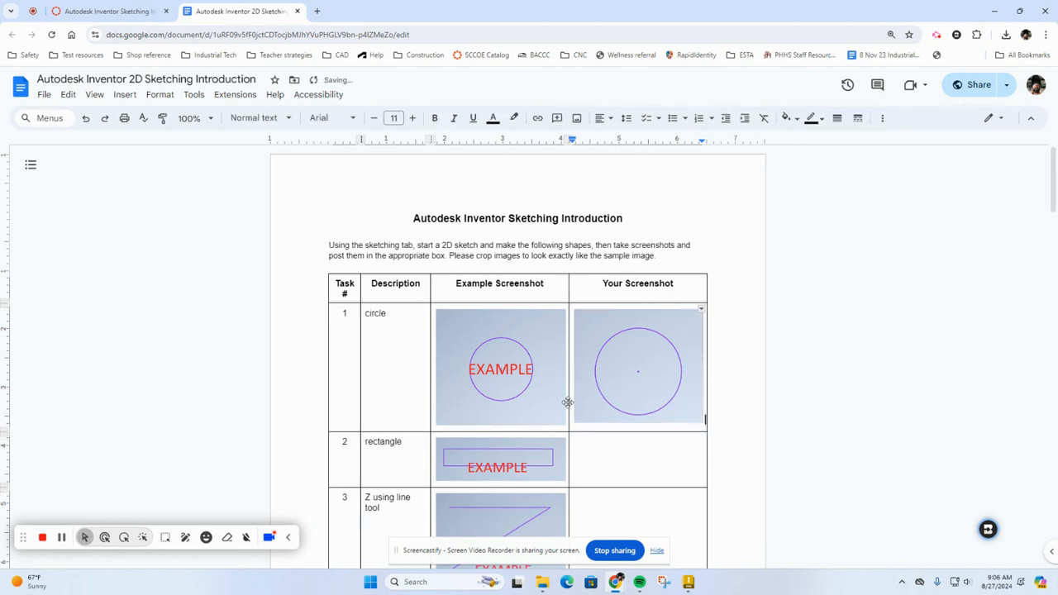
{"action": "left_click", "coordinate": [630, 332]}
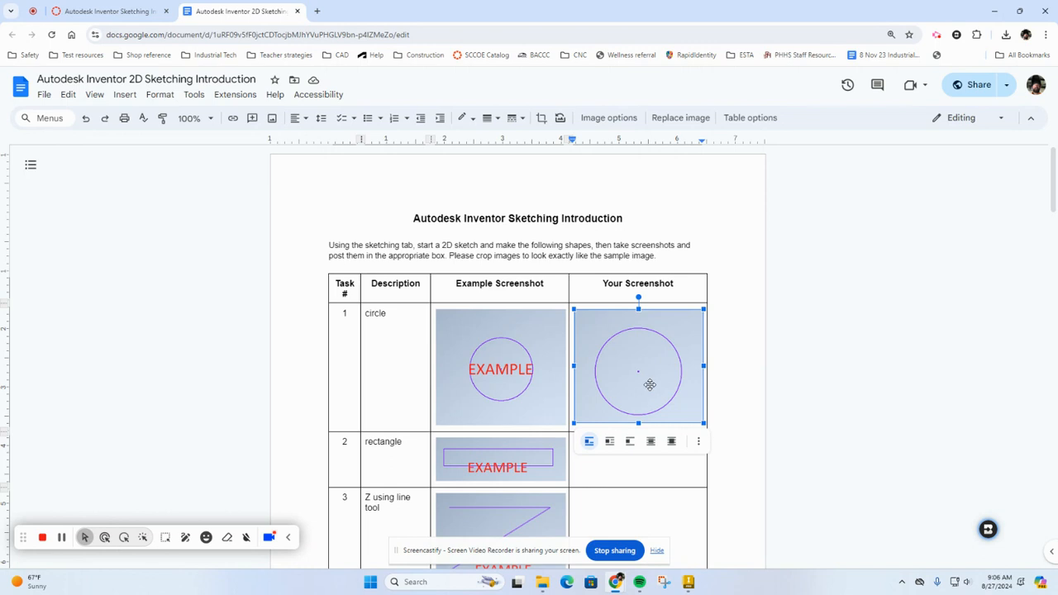
{"action": "left_click", "coordinate": [743, 367]}
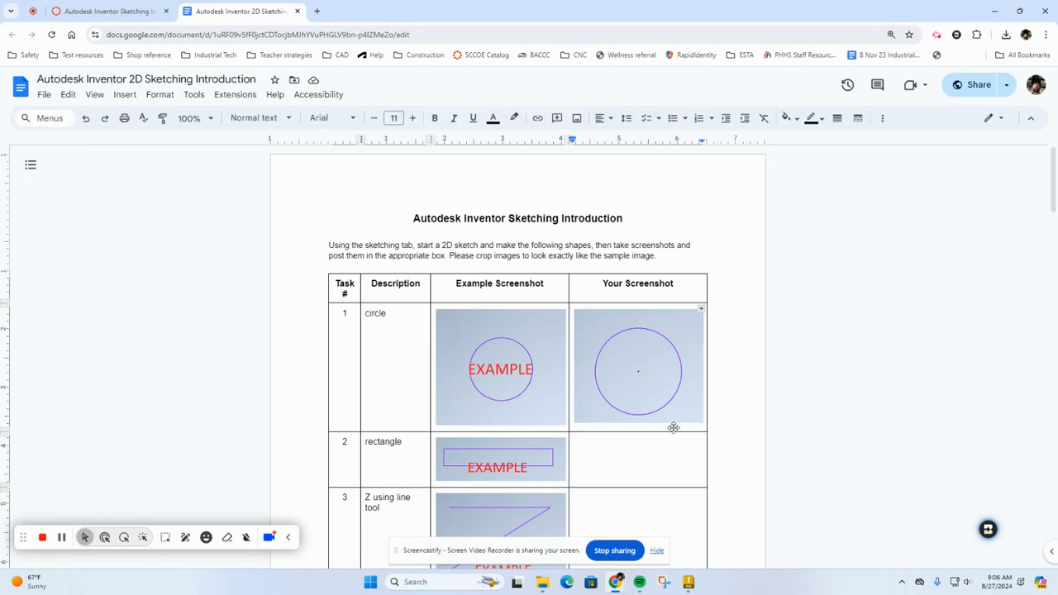
- Examine the descriptions and example screenshots of worksheet tasks 2 to 15, and return to the start of the document
{"action": "scroll", "coordinate": [649, 397], "scroll_direction": "down", "scroll_amount": 4}
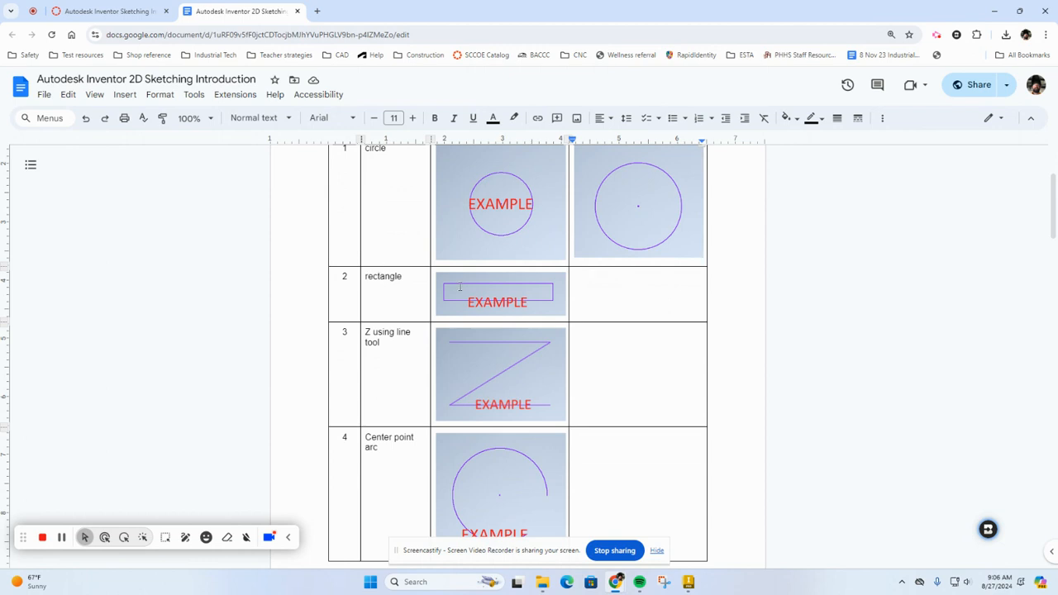
{"action": "scroll", "coordinate": [372, 305], "scroll_direction": "down", "scroll_amount": 1}
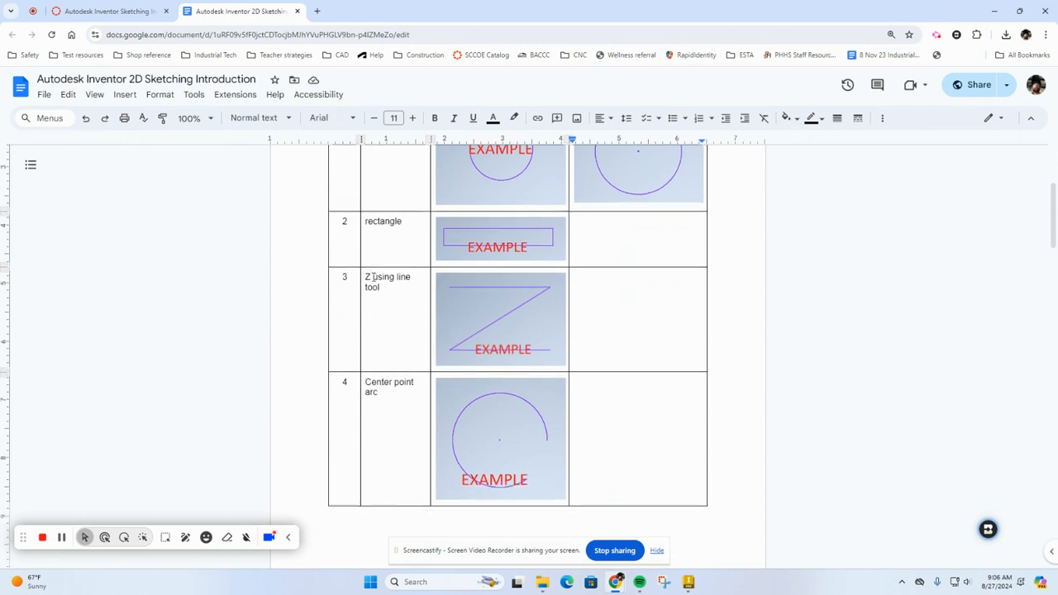
{"action": "left_click_drag", "start_coordinate": [394, 277], "coordinate": [402, 285]}
{"action": "scroll", "coordinate": [405, 281], "scroll_direction": "down", "scroll_amount": 3}
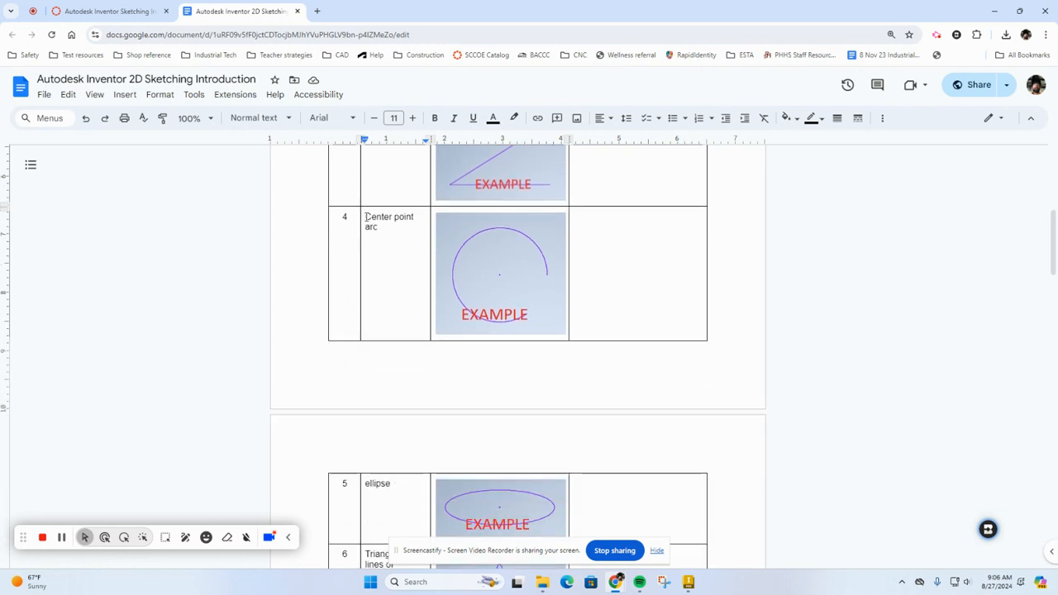
{"action": "left_click_drag", "start_coordinate": [366, 216], "coordinate": [376, 226]}
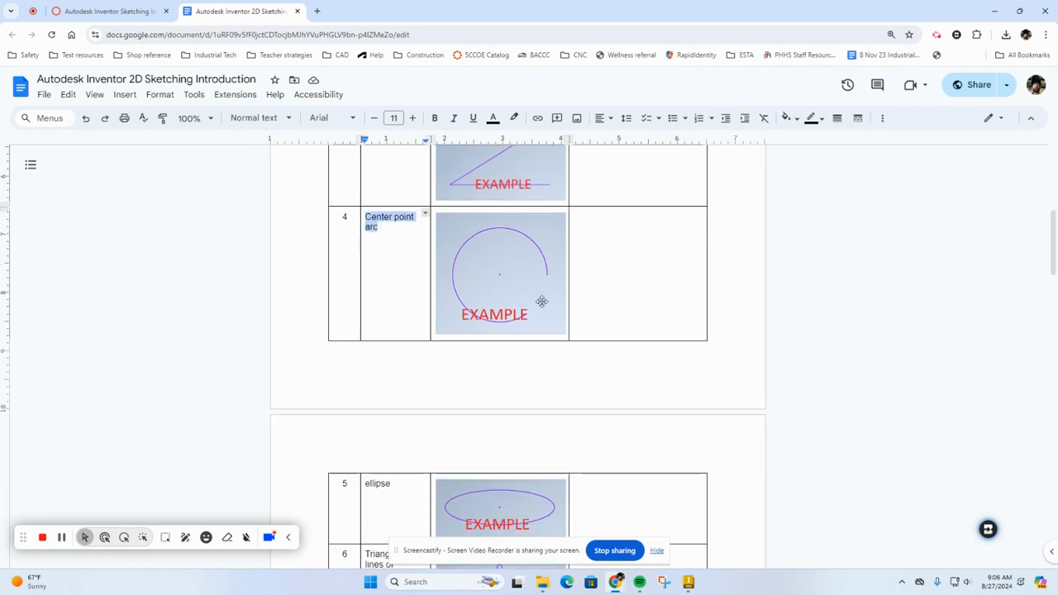
{"action": "scroll", "coordinate": [489, 248], "scroll_direction": "down", "scroll_amount": 3}
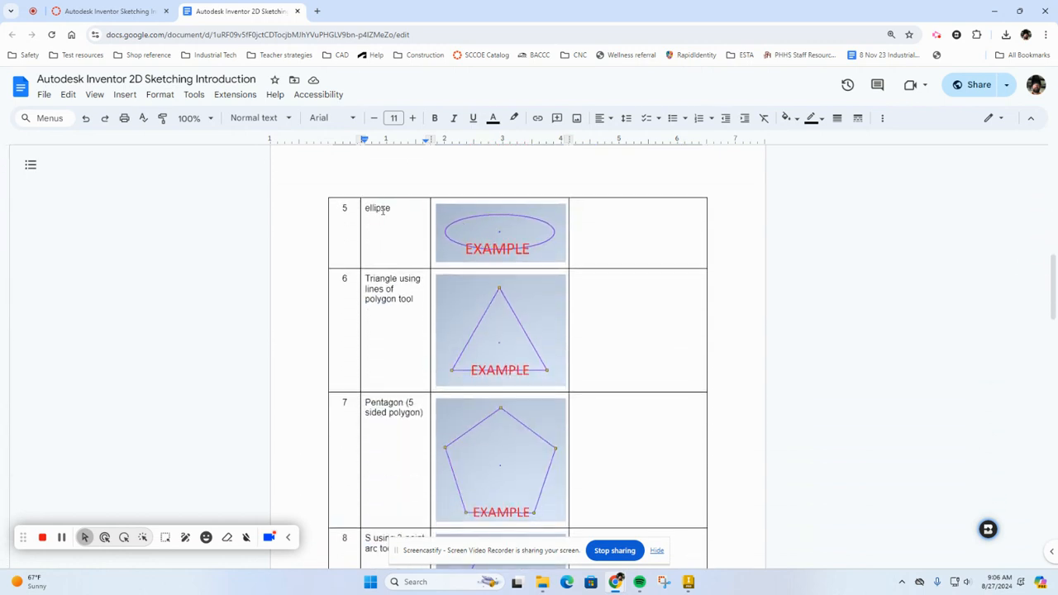
{"action": "scroll", "coordinate": [406, 265], "scroll_direction": "down", "scroll_amount": 2}
{"action": "scroll", "coordinate": [405, 234], "scroll_direction": "down", "scroll_amount": 1}
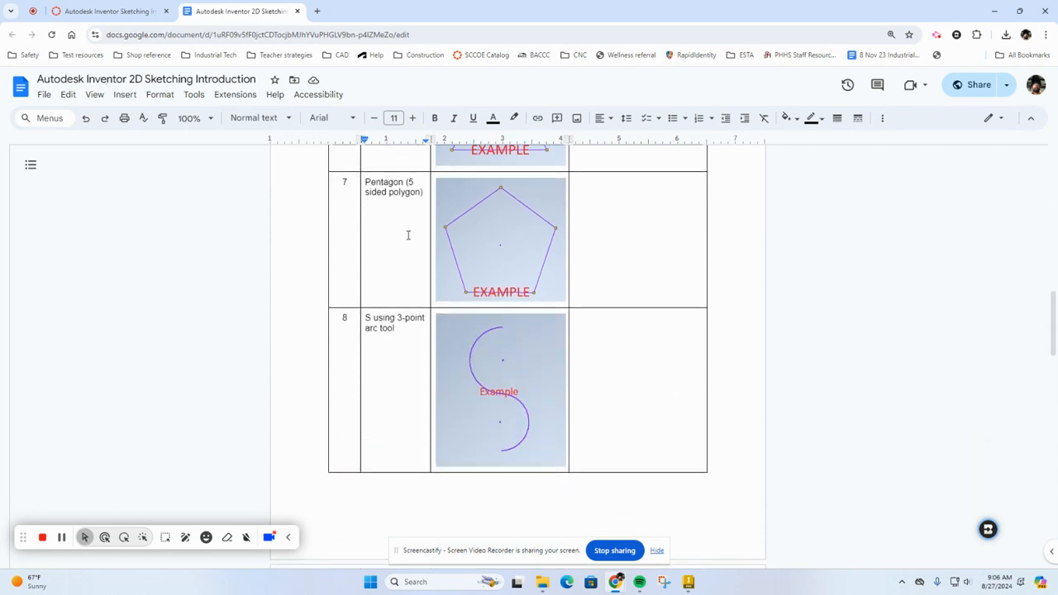
{"action": "scroll", "coordinate": [403, 240], "scroll_direction": "up", "scroll_amount": 2}
{"action": "scroll", "coordinate": [394, 314], "scroll_direction": "down", "scroll_amount": 1}
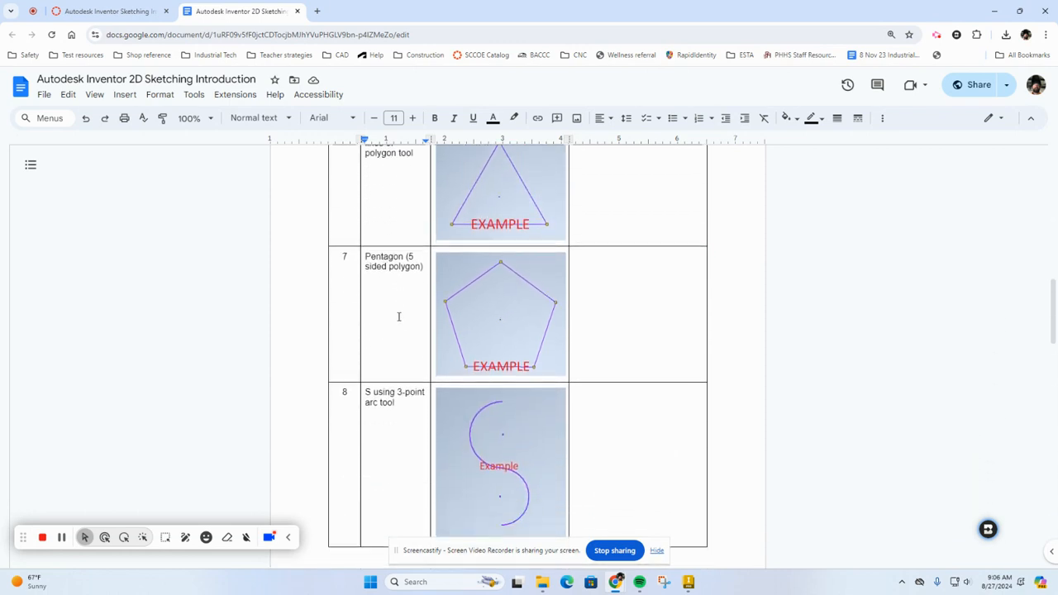
{"action": "scroll", "coordinate": [408, 293], "scroll_direction": "up", "scroll_amount": 1}
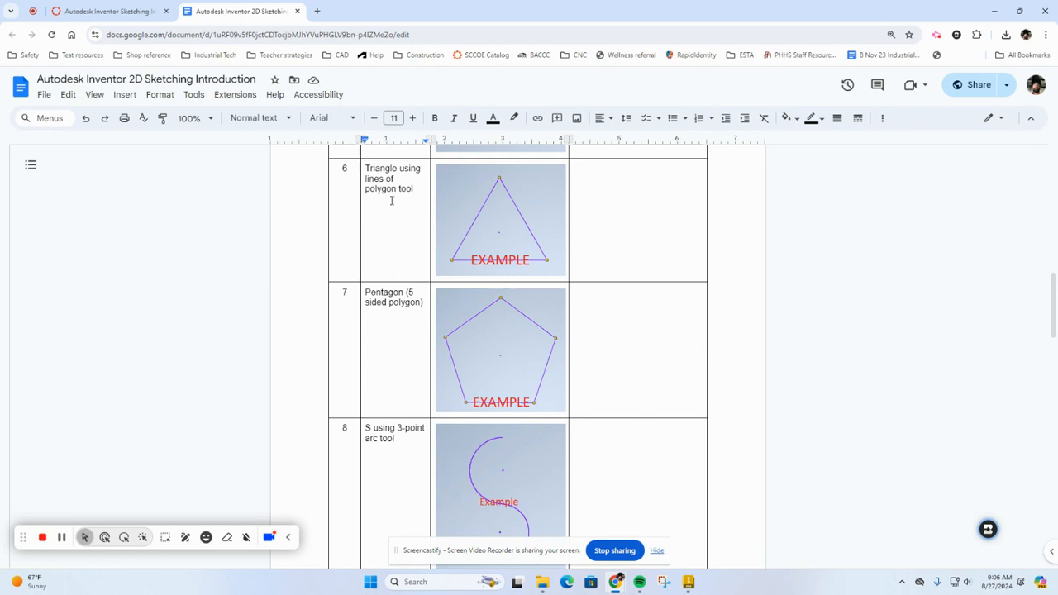
{"action": "scroll", "coordinate": [396, 229], "scroll_direction": "down", "scroll_amount": 3}
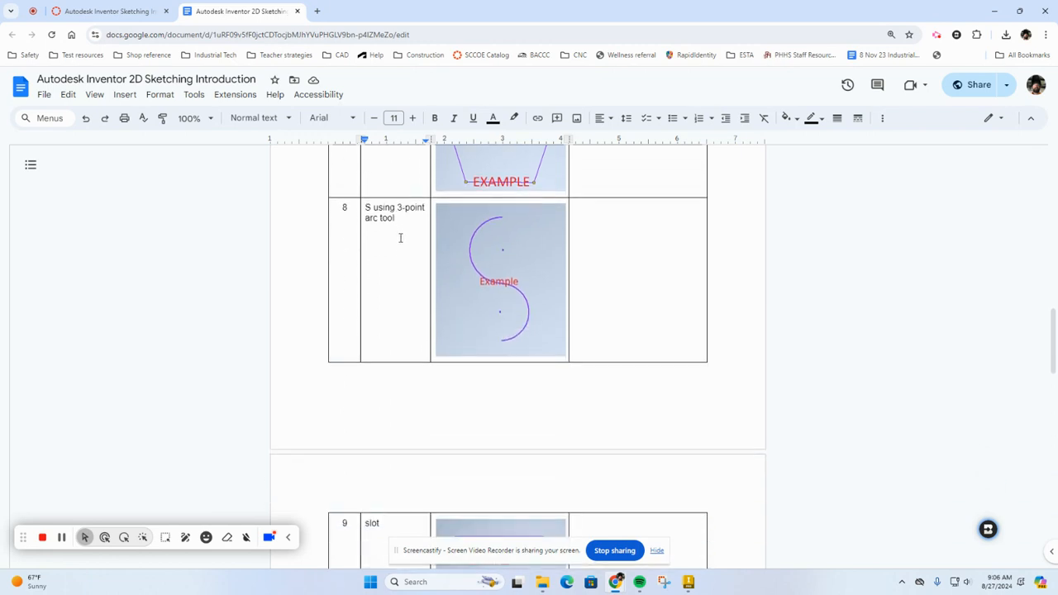
{"action": "scroll", "coordinate": [401, 207], "scroll_direction": "down", "scroll_amount": 4}
{"action": "scroll", "coordinate": [370, 209], "scroll_direction": "down", "scroll_amount": 1}
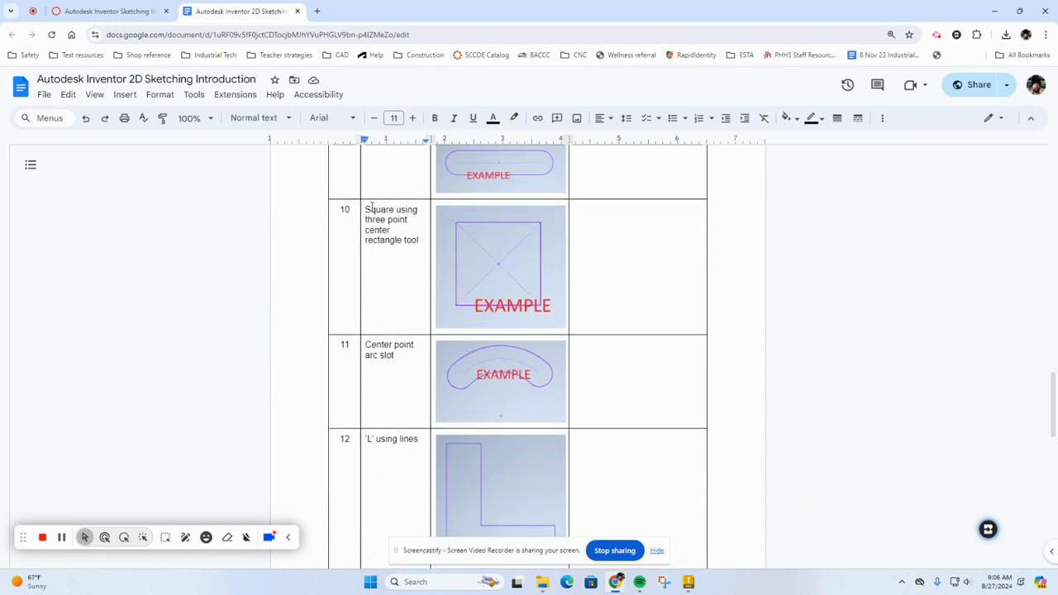
{"action": "scroll", "coordinate": [394, 253], "scroll_direction": "down", "scroll_amount": 9}
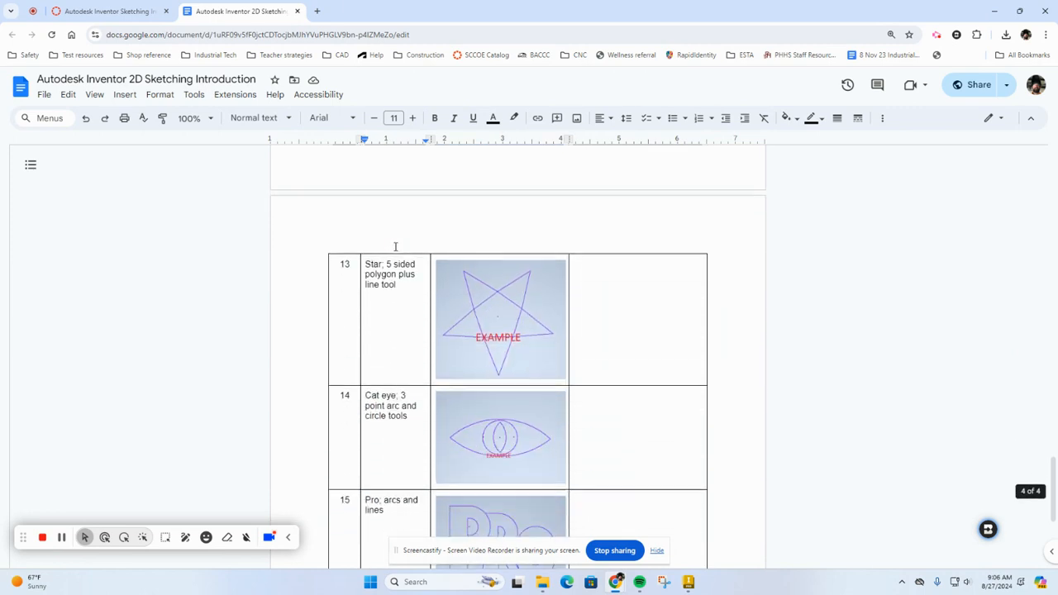
{"action": "scroll", "coordinate": [395, 252], "scroll_direction": "up", "scroll_amount": 3}
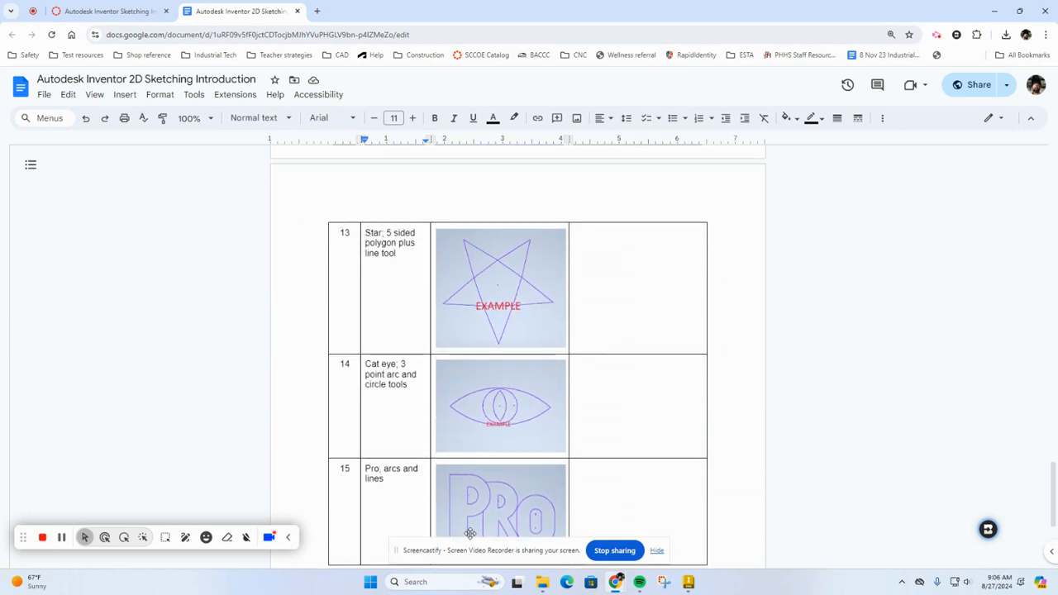
{"action": "scroll", "coordinate": [550, 276], "scroll_direction": "down", "scroll_amount": 1}
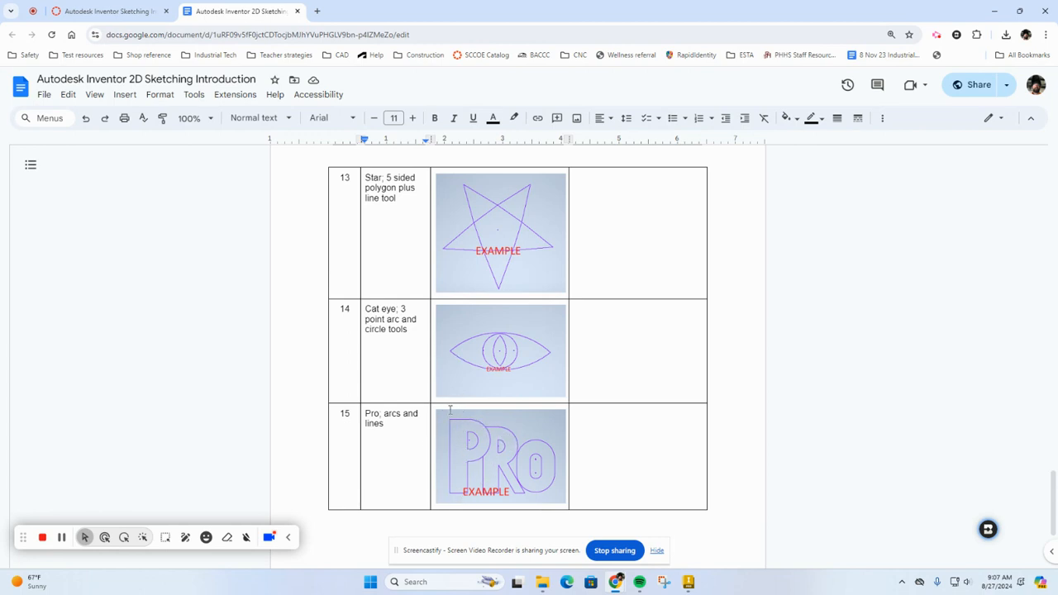
{"action": "scroll", "coordinate": [419, 380], "scroll_direction": "down", "scroll_amount": 2}
{"action": "scroll", "coordinate": [416, 363], "scroll_direction": "up", "scroll_amount": 3}
{"action": "scroll", "coordinate": [414, 351], "scroll_direction": "down", "scroll_amount": 4}
{"action": "scroll", "coordinate": [414, 352], "scroll_direction": "up", "scroll_amount": 6}
{"action": "scroll", "coordinate": [418, 360], "scroll_direction": "up", "scroll_amount": 20}
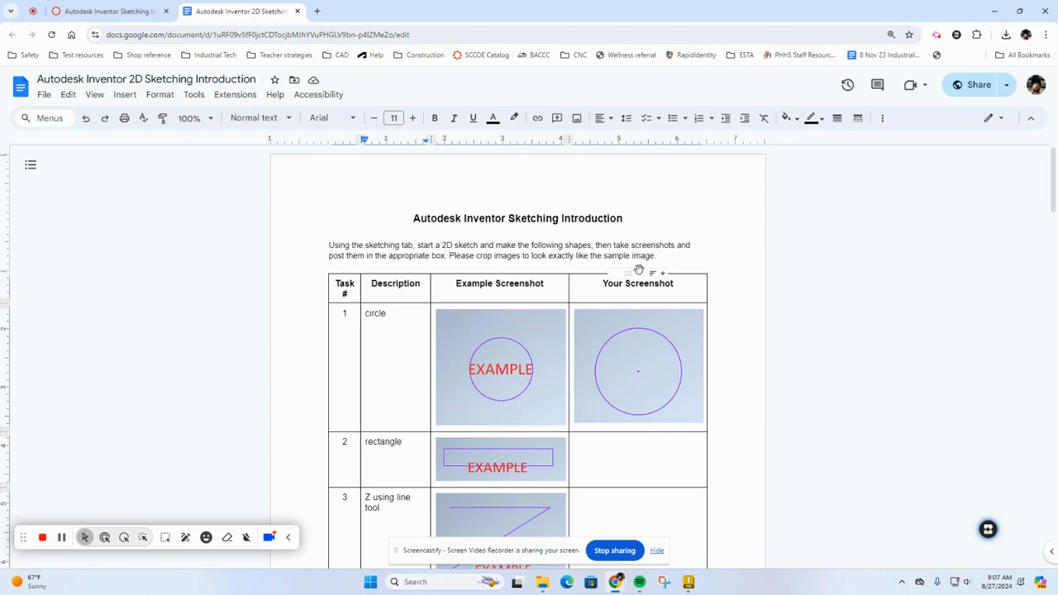
{"action": "left_click", "coordinate": [937, 37]}
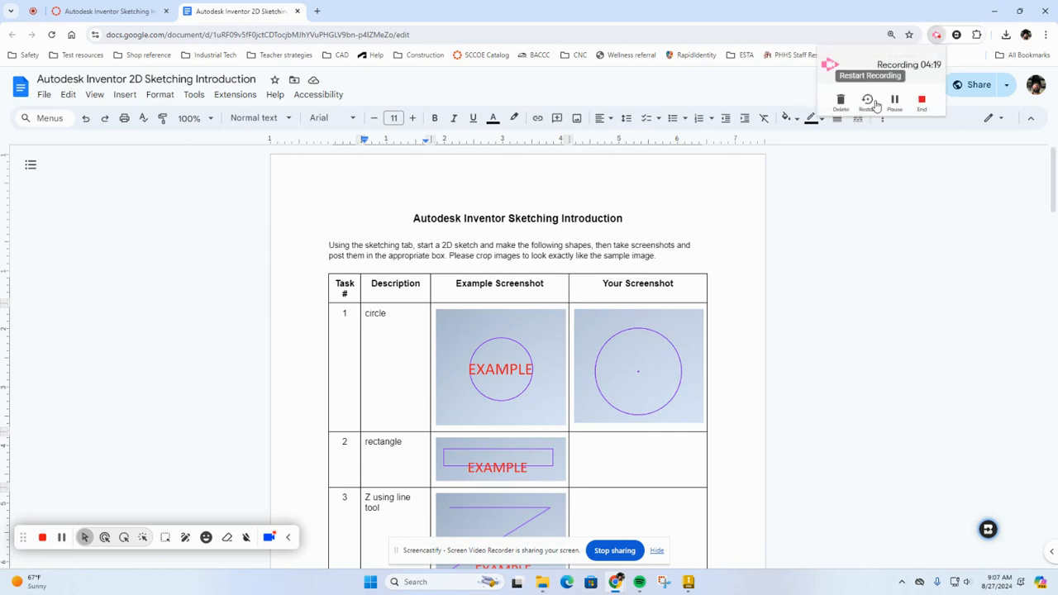